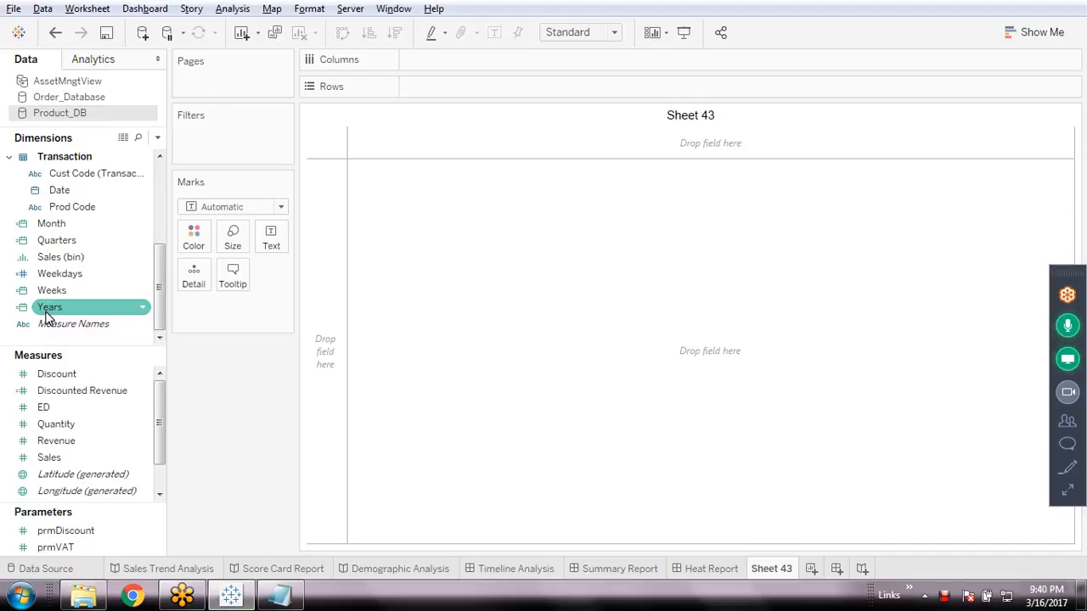
Create a hierarchy named TimeDimension from the Years dimension.
left_click(52, 225)
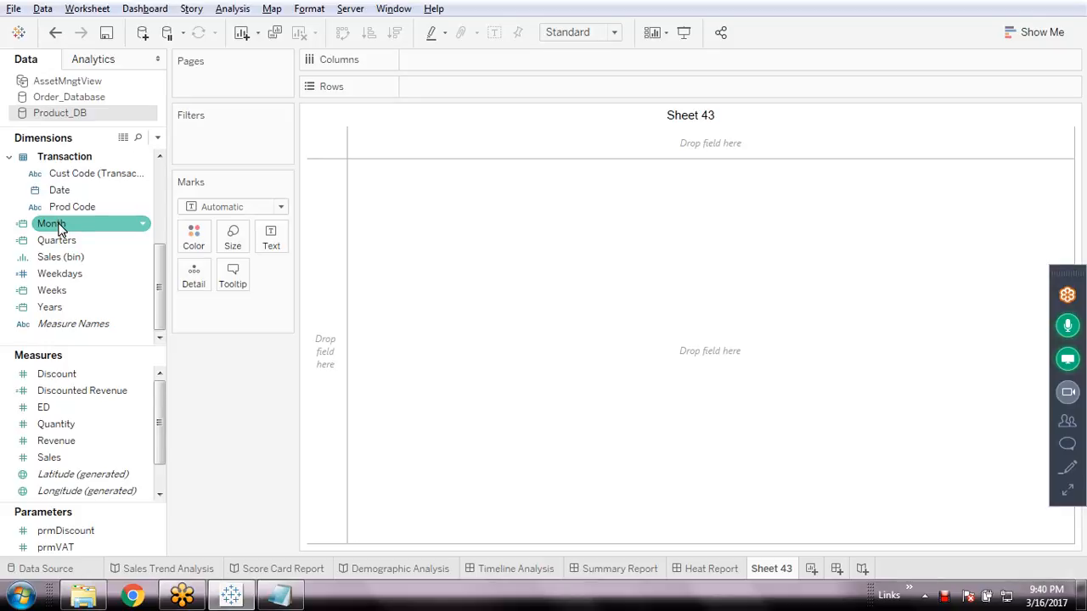
left_click(60, 272)
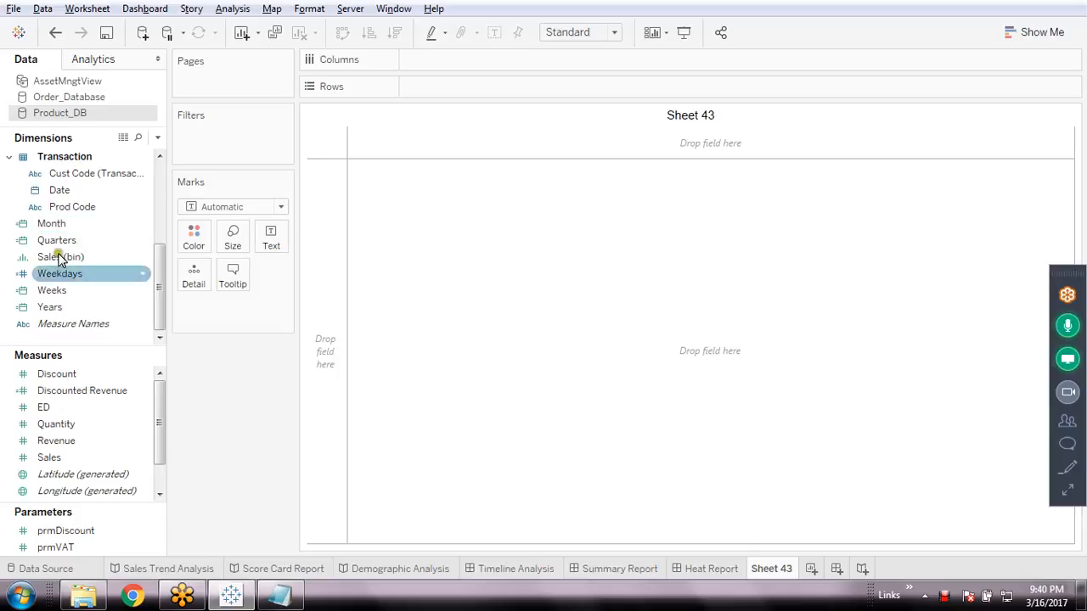
left_click(58, 307)
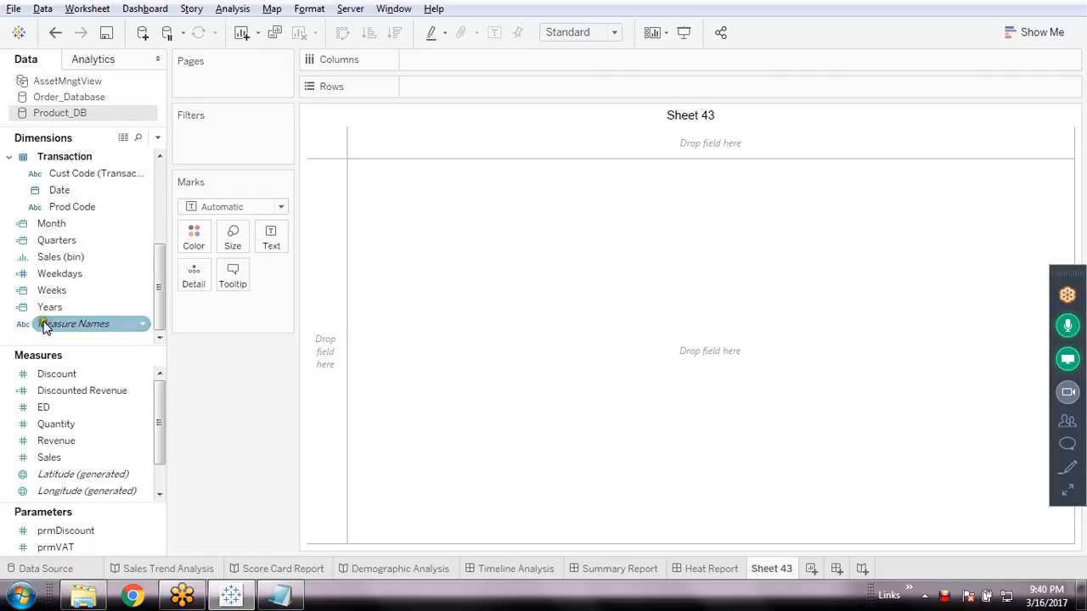
right_click(48, 311)
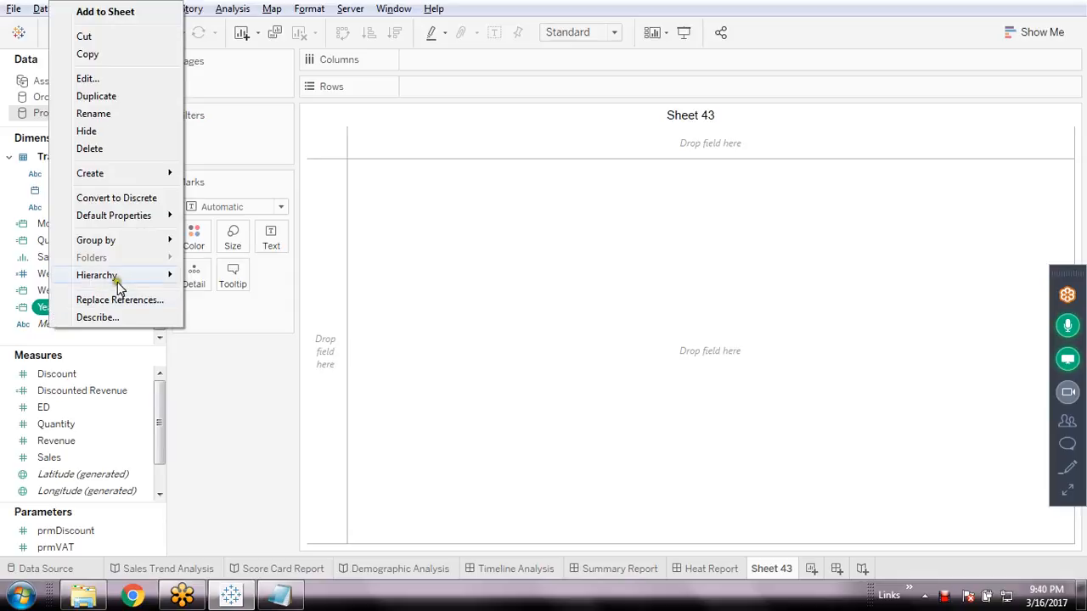
mouse_move(119, 282)
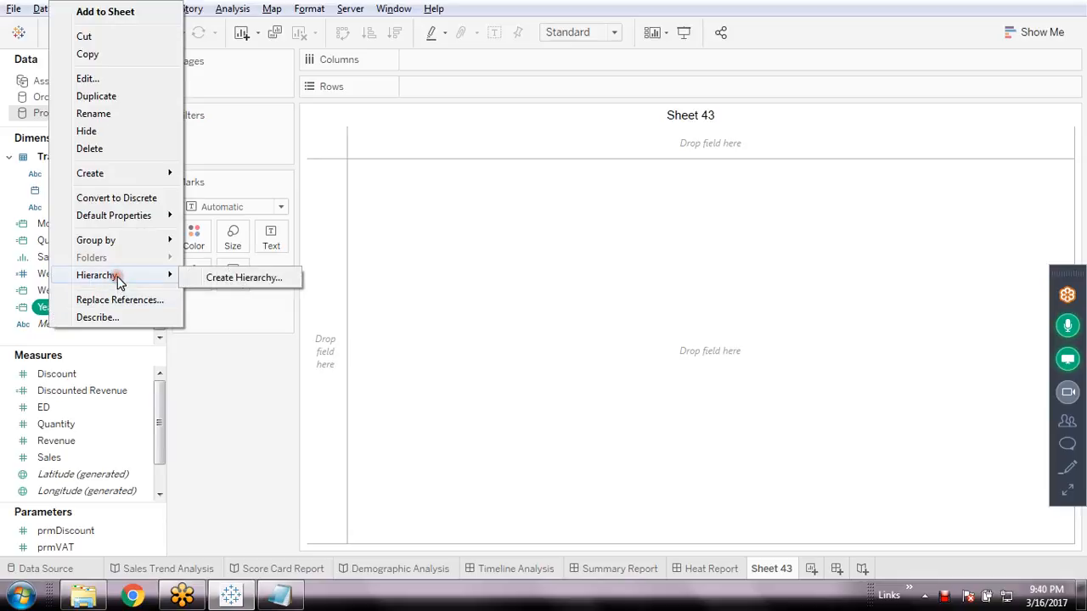
left_click(263, 280)
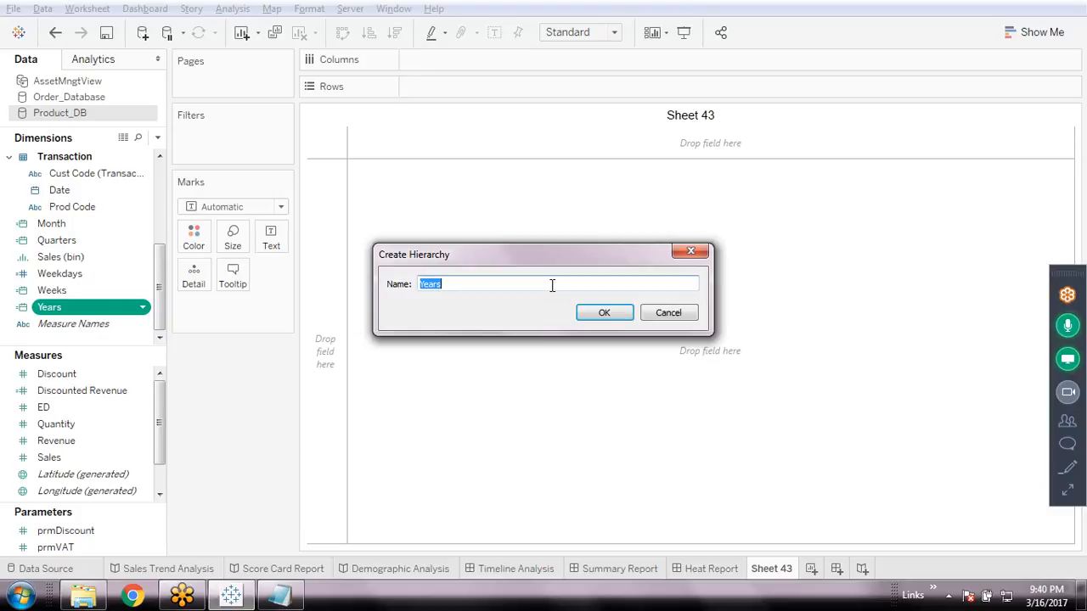
type("TimeDimension")
left_click(610, 312)
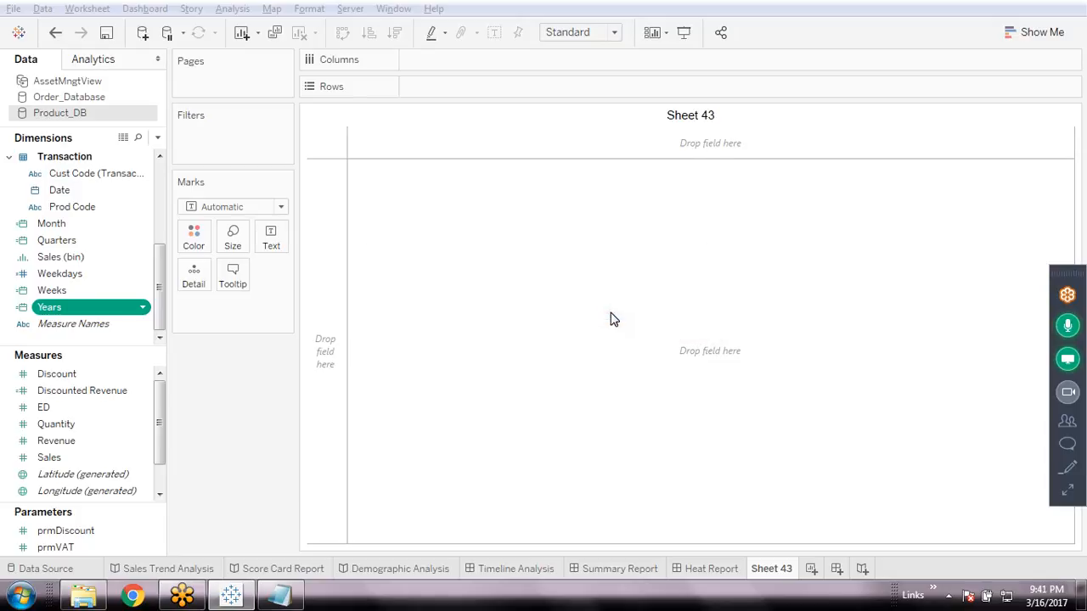
left_click_drag(159, 289, 161, 316)
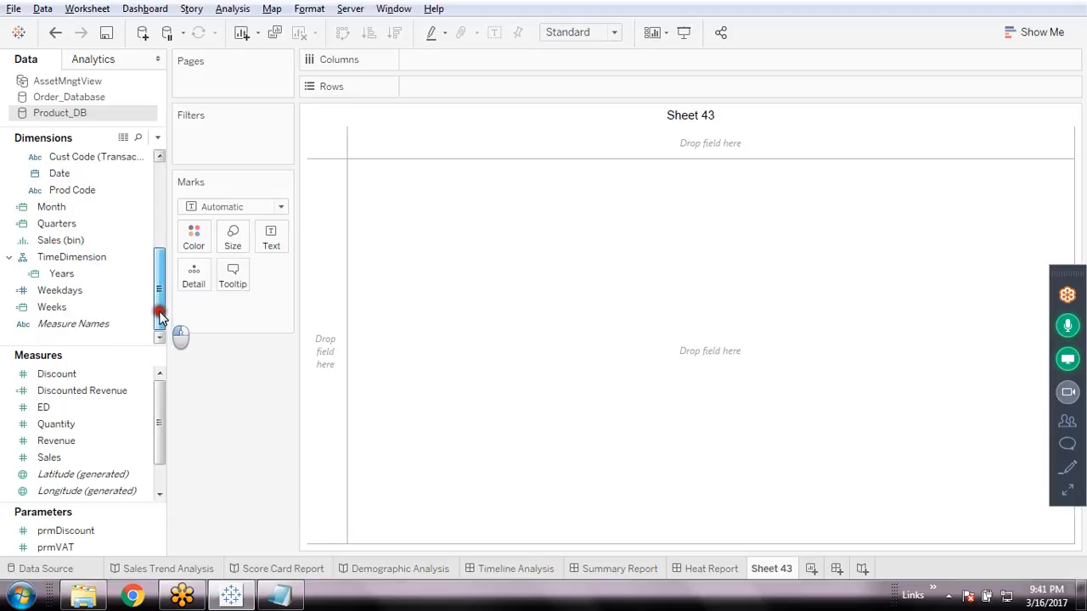
left_click(34, 258)
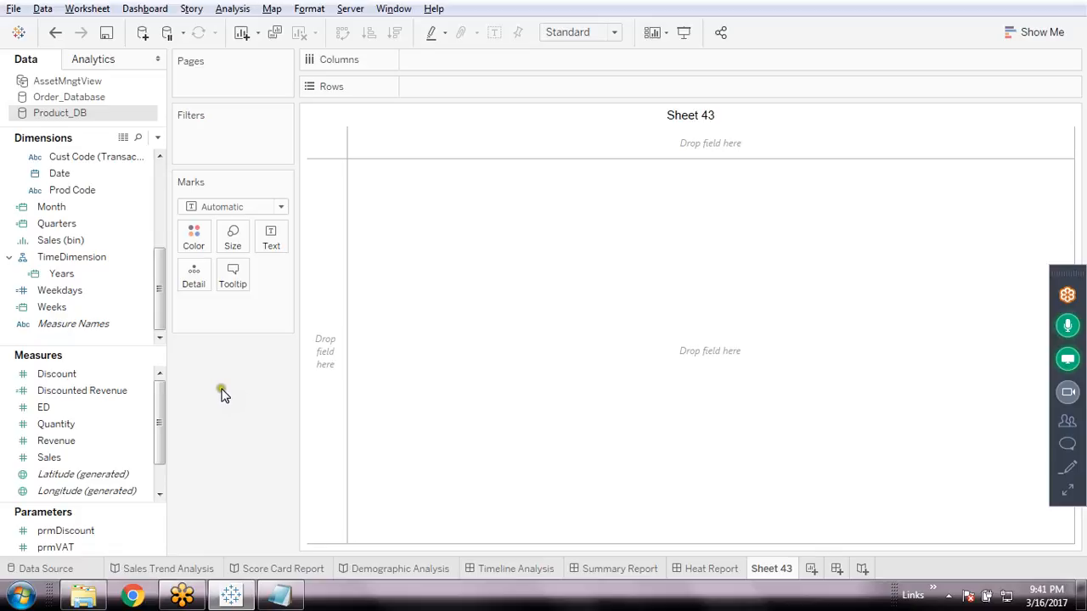
Add the Quarters dimension to the TimeDimension hierarchy, below Years.
left_click(67, 226)
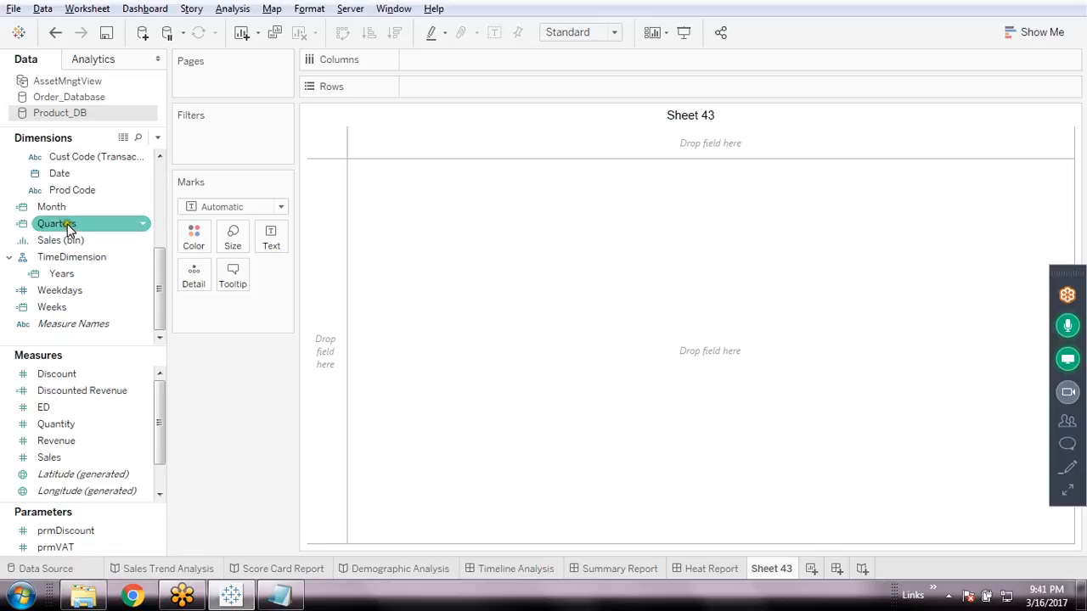
right_click(68, 228)
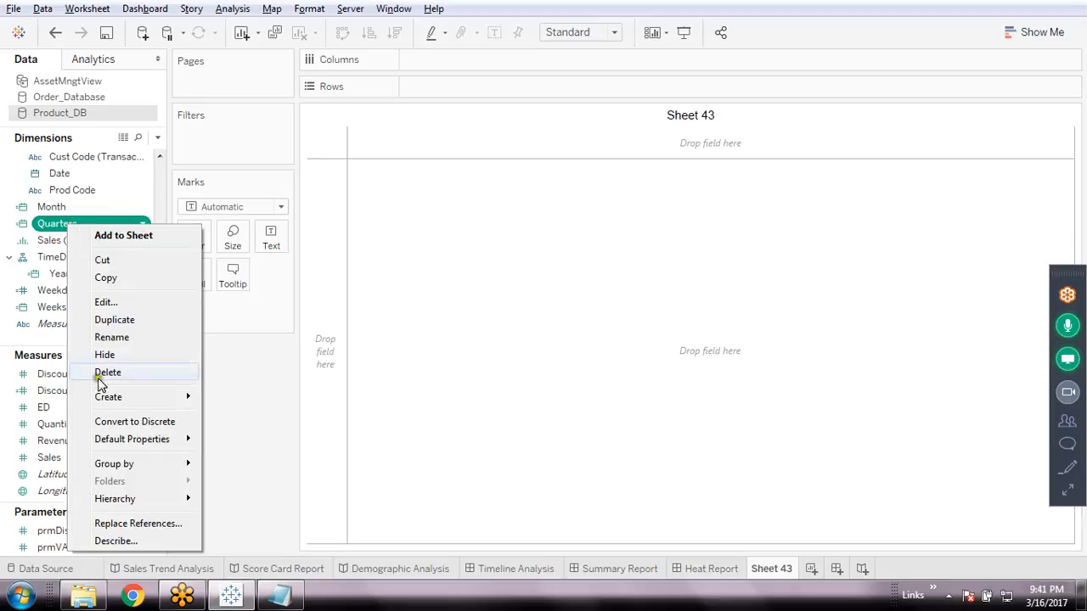
left_click(114, 499)
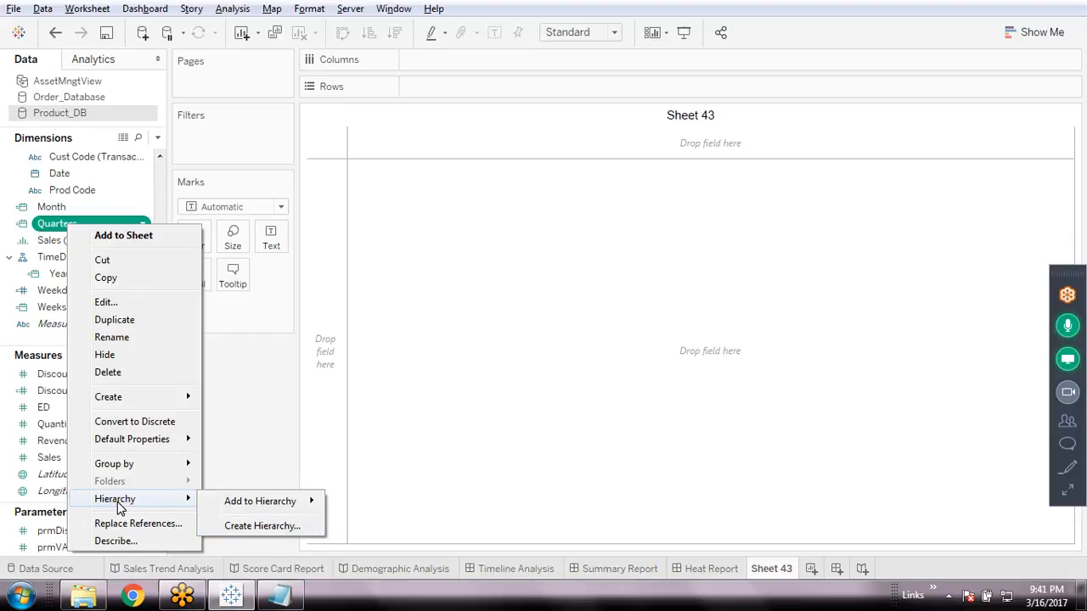
mouse_move(235, 502)
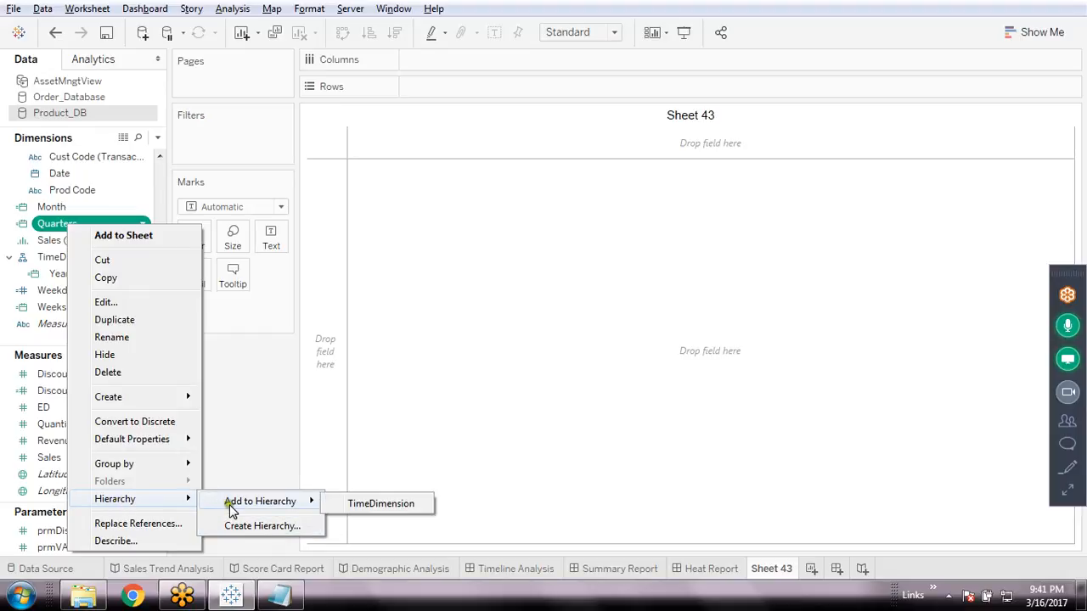
left_click(395, 506)
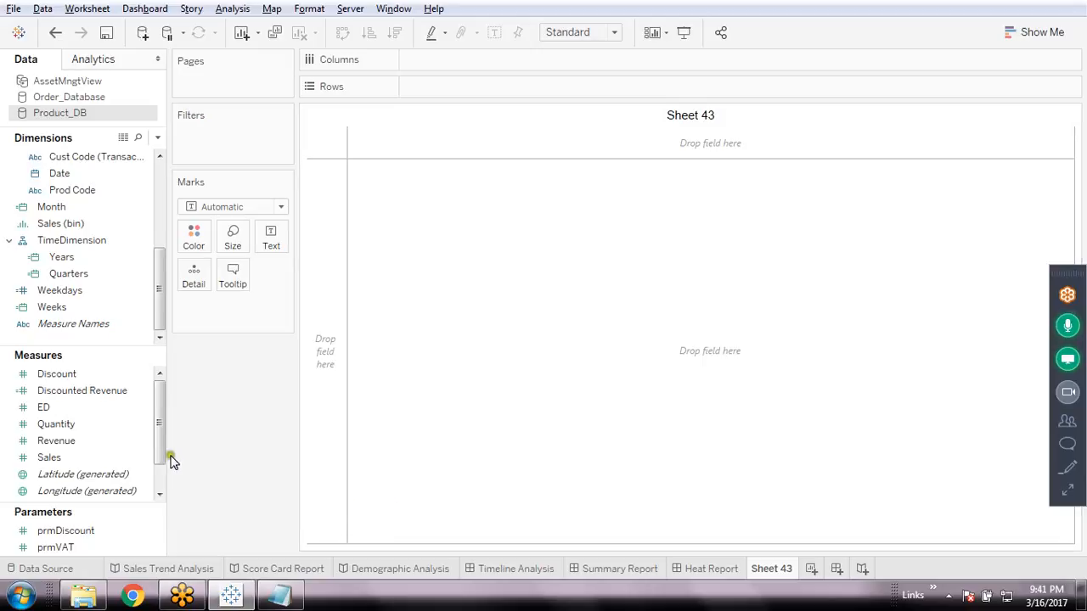
Add the Month dimension to the TimeDimension hierarchy, below Quarters.
right_click(53, 208)
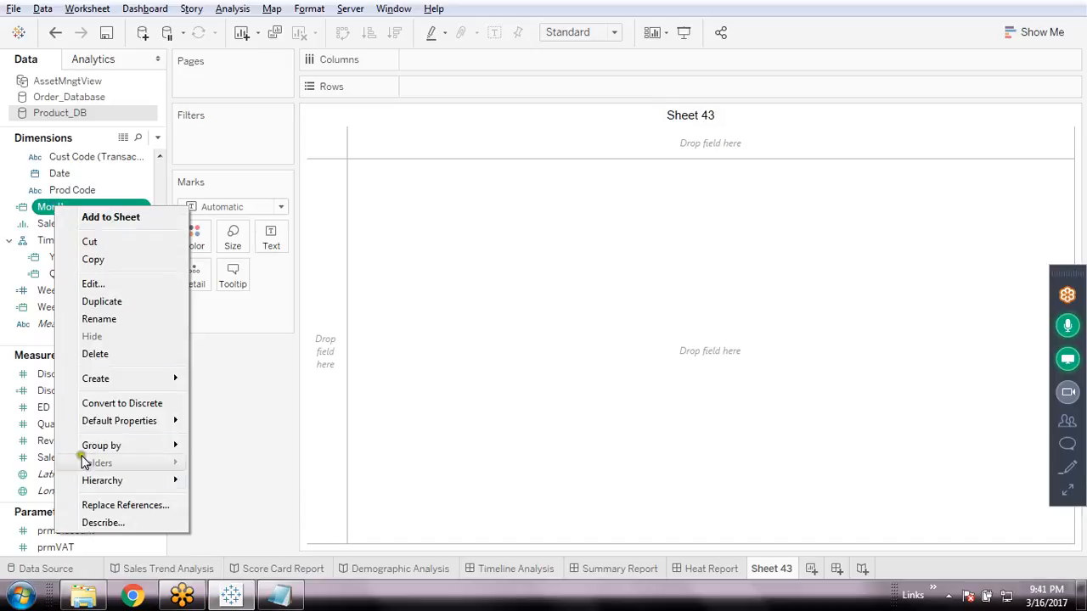
mouse_move(110, 484)
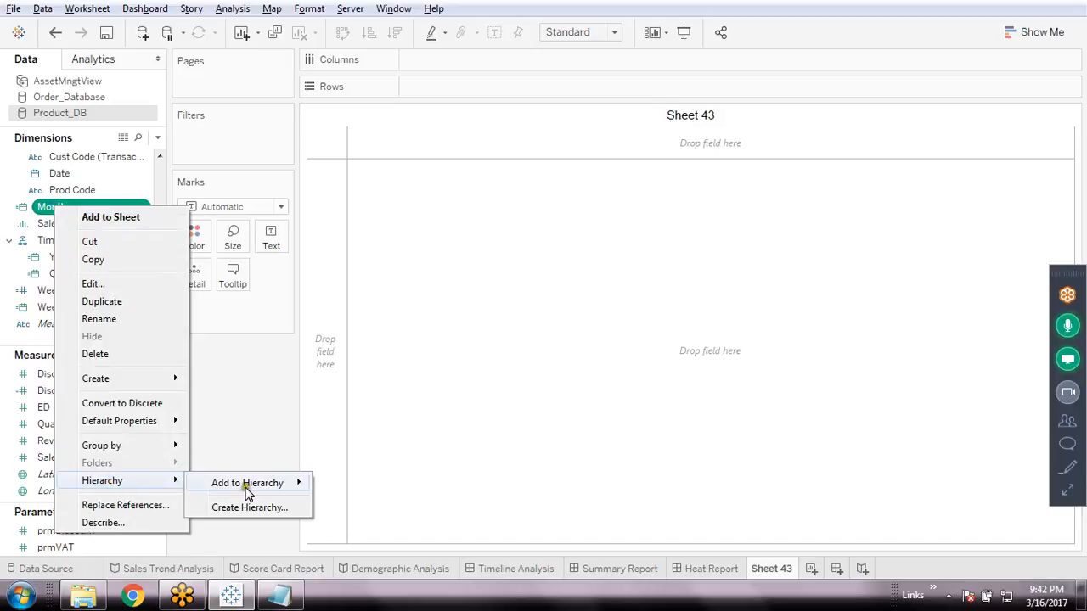
mouse_move(251, 484)
left_click(383, 485)
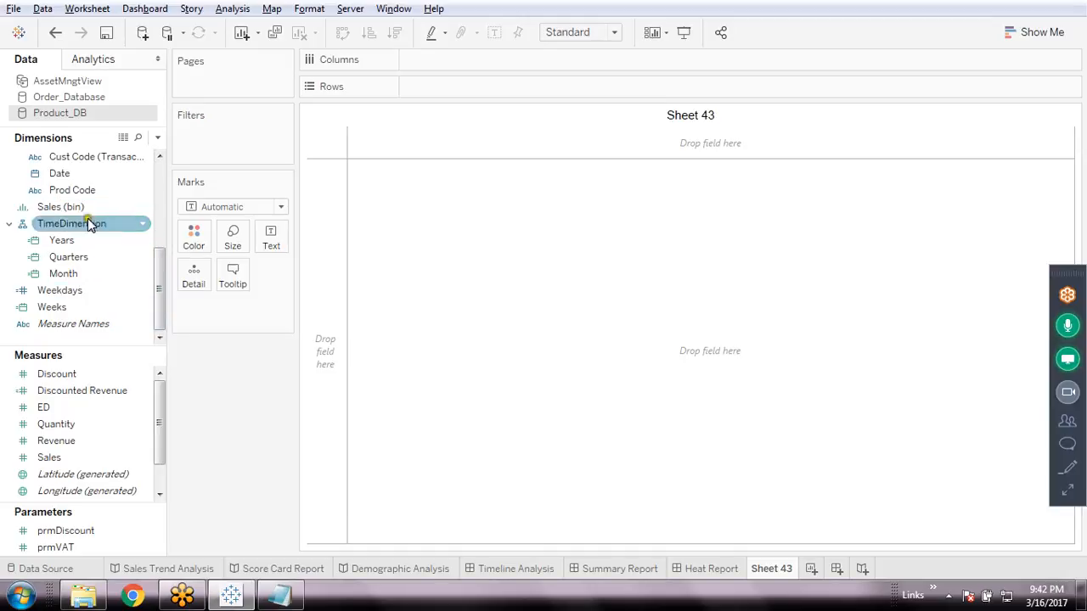
Add the Weeks dimension to the TimeDimension hierarchy, below Month.
right_click(62, 306)
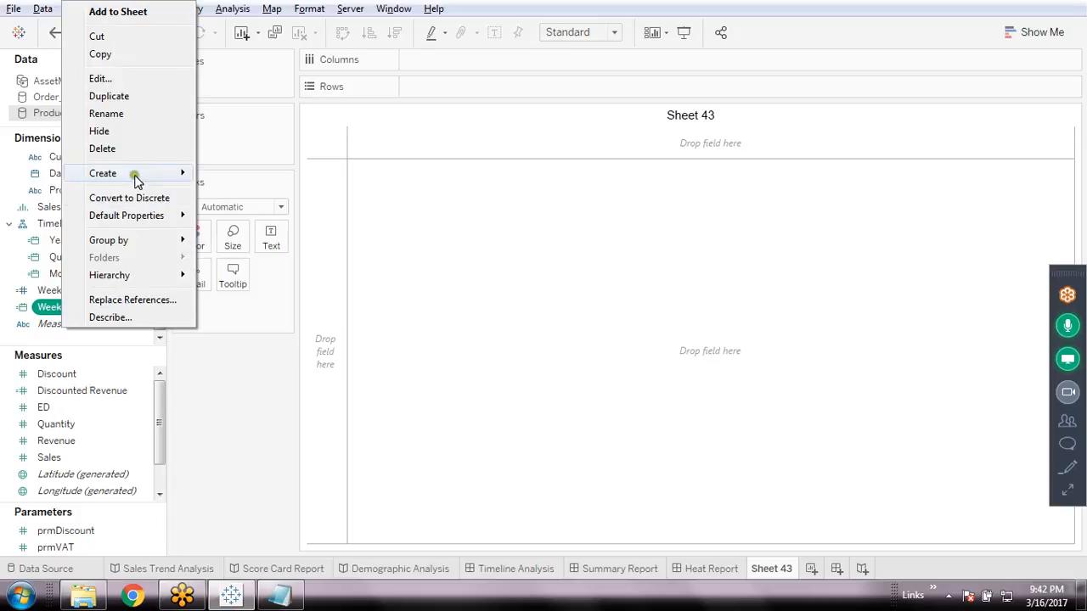
mouse_move(139, 174)
mouse_move(121, 273)
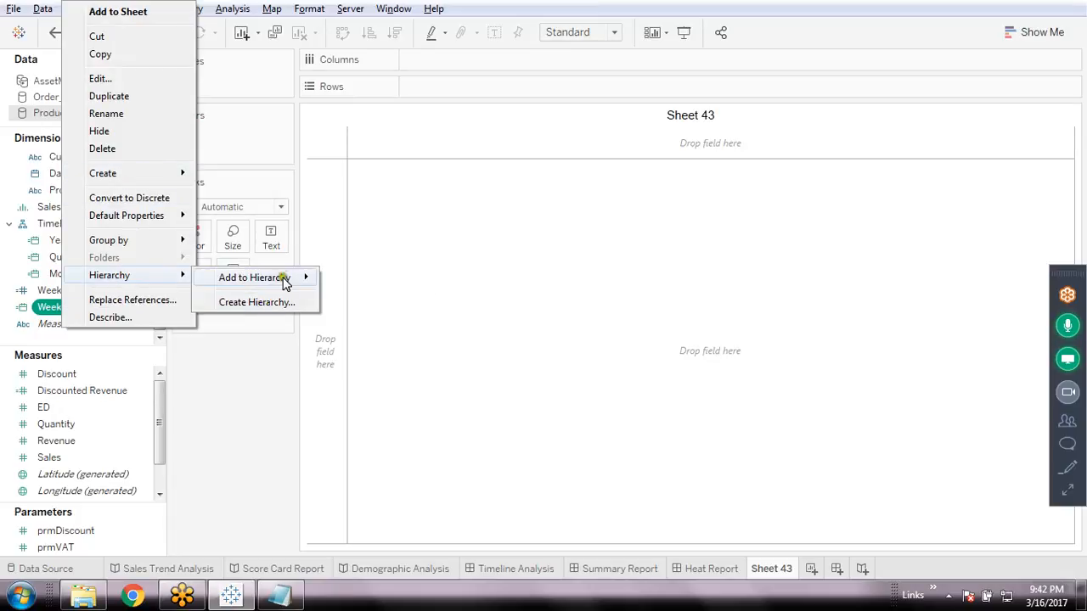
mouse_move(281, 278)
left_click(379, 281)
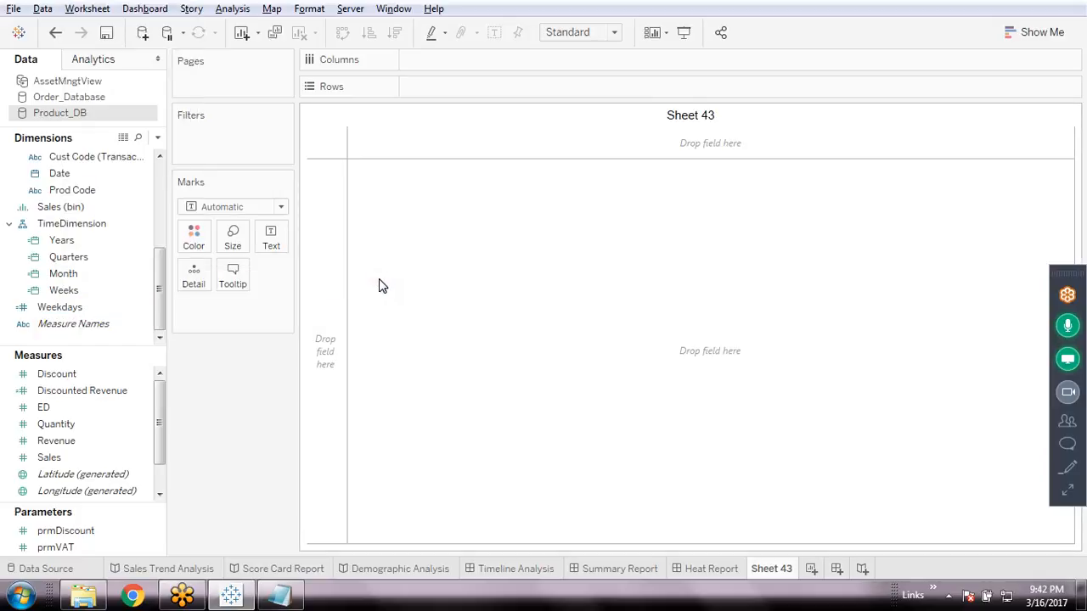
Add the Weekdays dimension to the TimeDimension hierarchy, below Weeks.
left_click(63, 310)
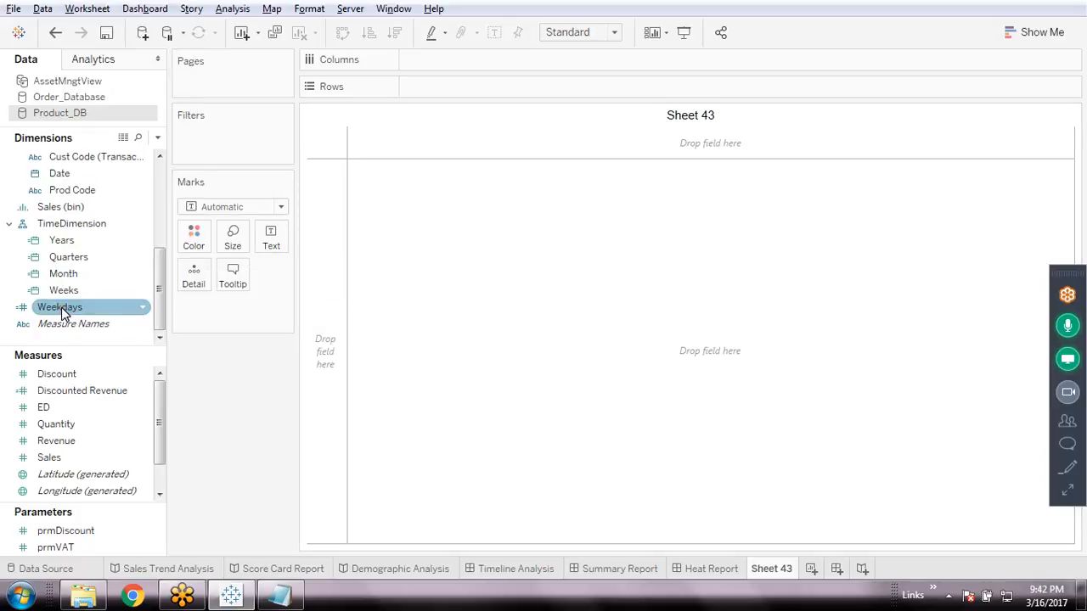
right_click(61, 307)
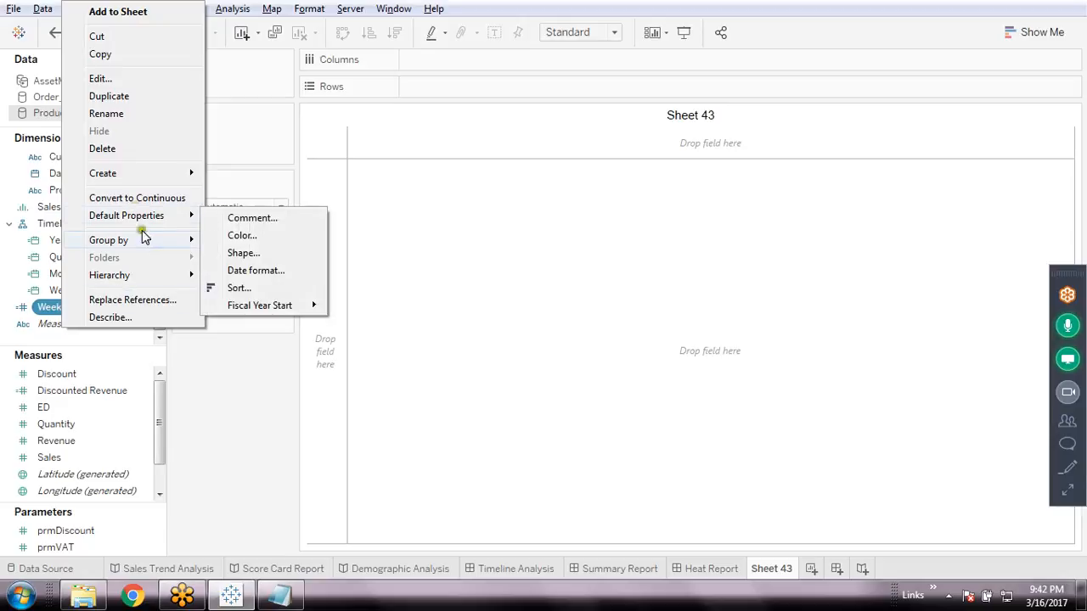
mouse_move(129, 278)
mouse_move(263, 286)
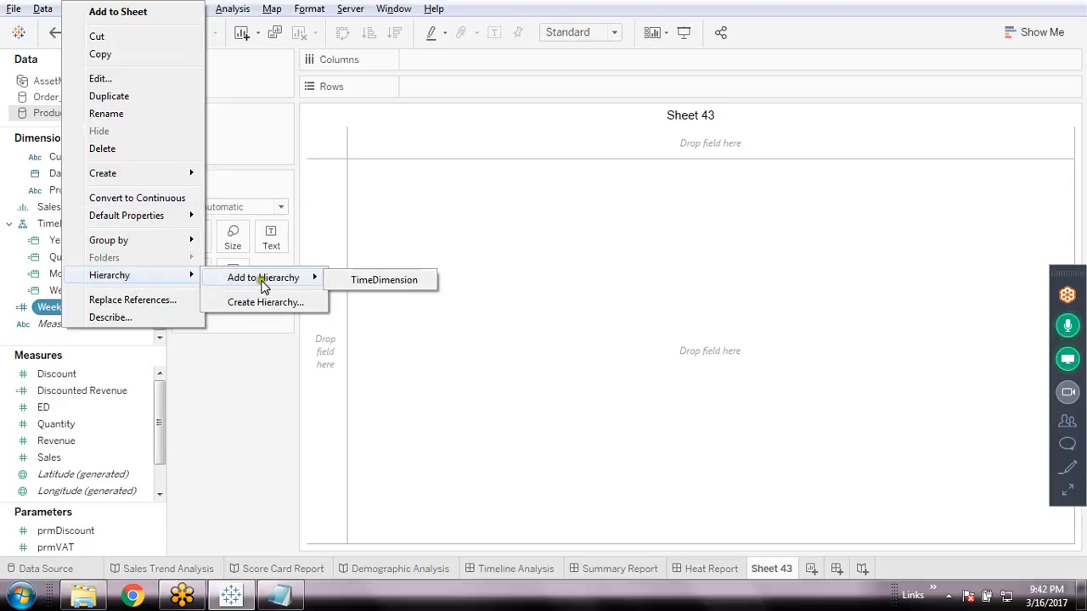
left_click(378, 281)
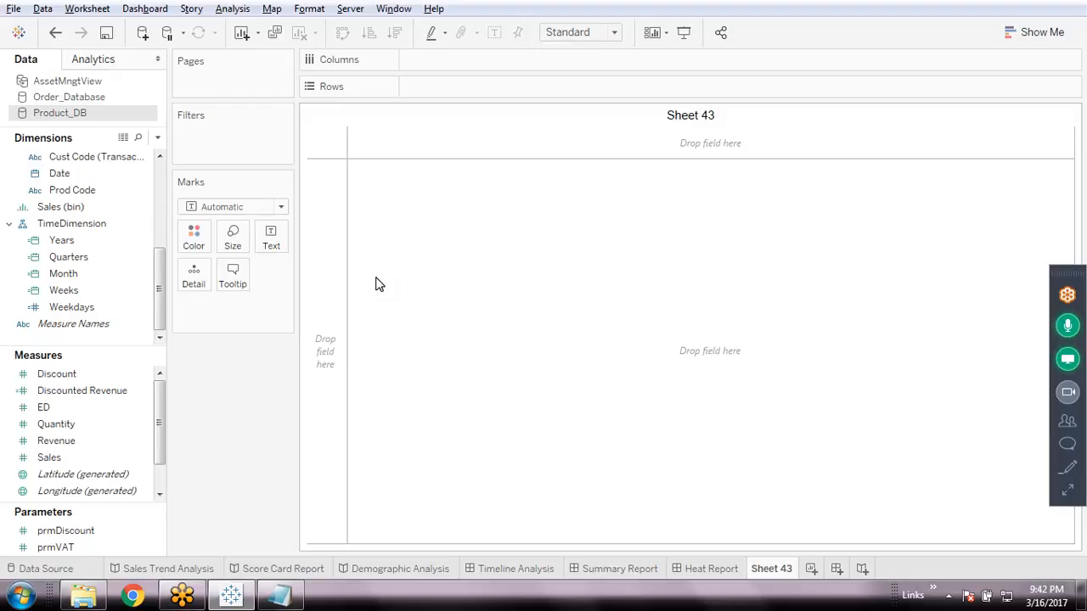
Remove the Weekdays dimension from the TimeDimension hierarchy.
left_click(160, 282)
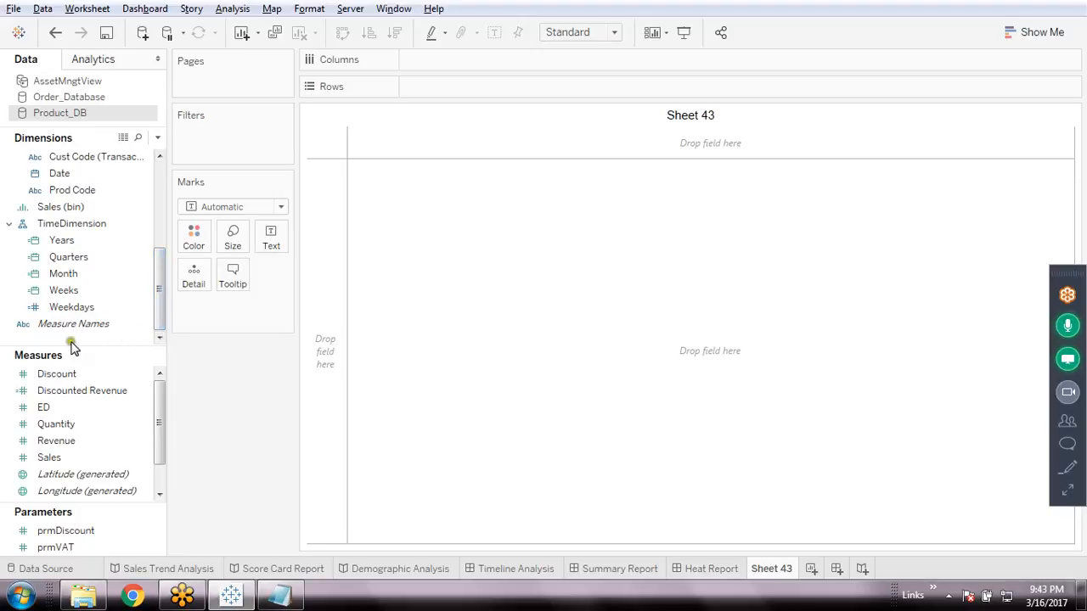
left_click(111, 295)
left_click(100, 311)
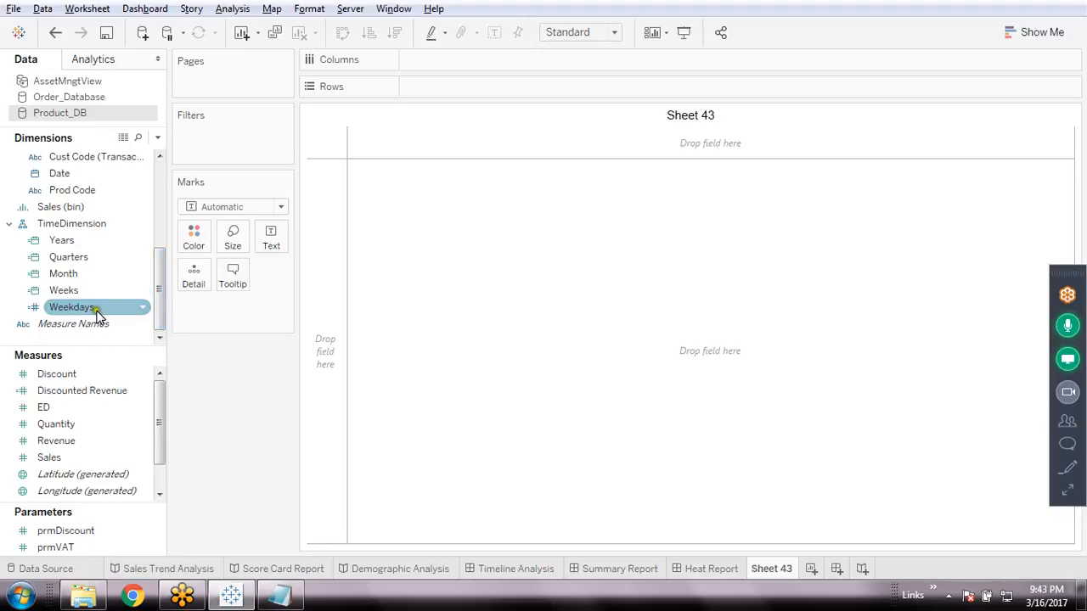
left_click(141, 308)
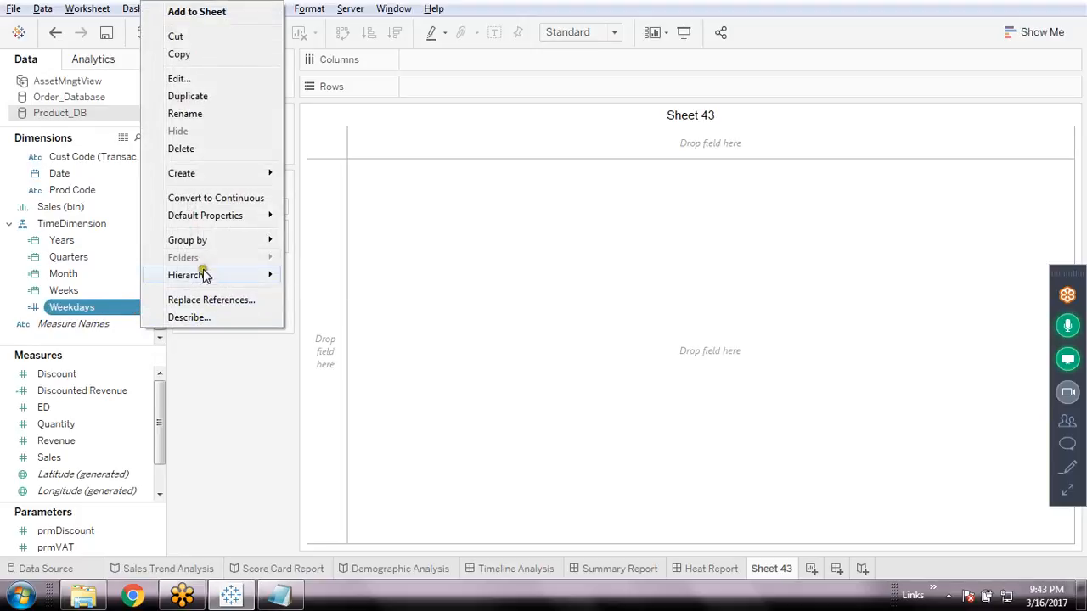
mouse_move(212, 279)
left_click(357, 278)
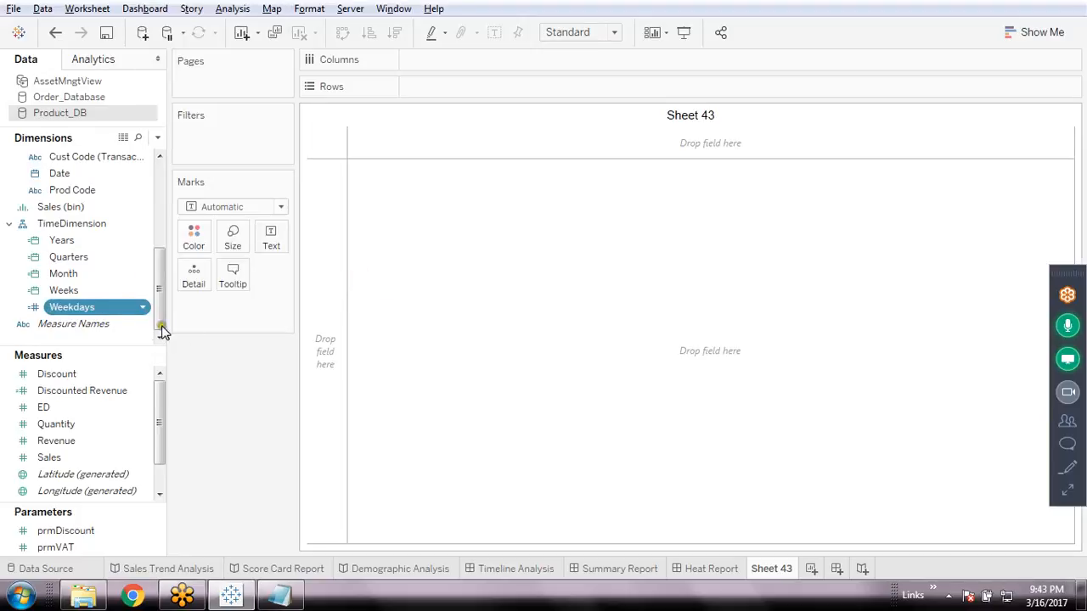
left_click(72, 297)
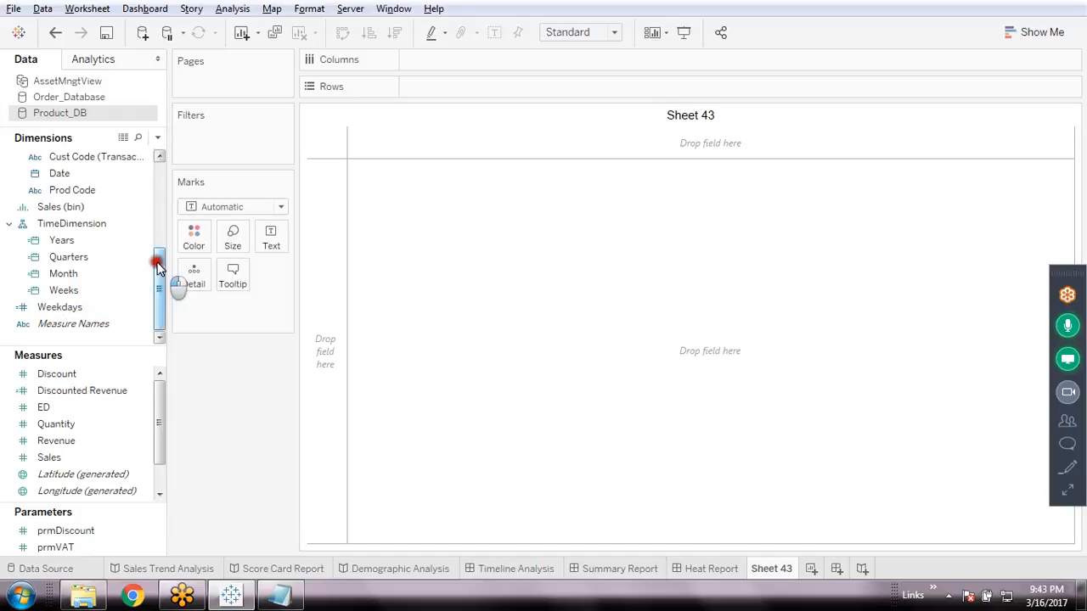
Add the Date field from the Transaction table to the TimeDimension hierarchy, below Weeks.
left_click_drag(156, 258, 155, 237)
left_click(75, 208)
right_click(76, 213)
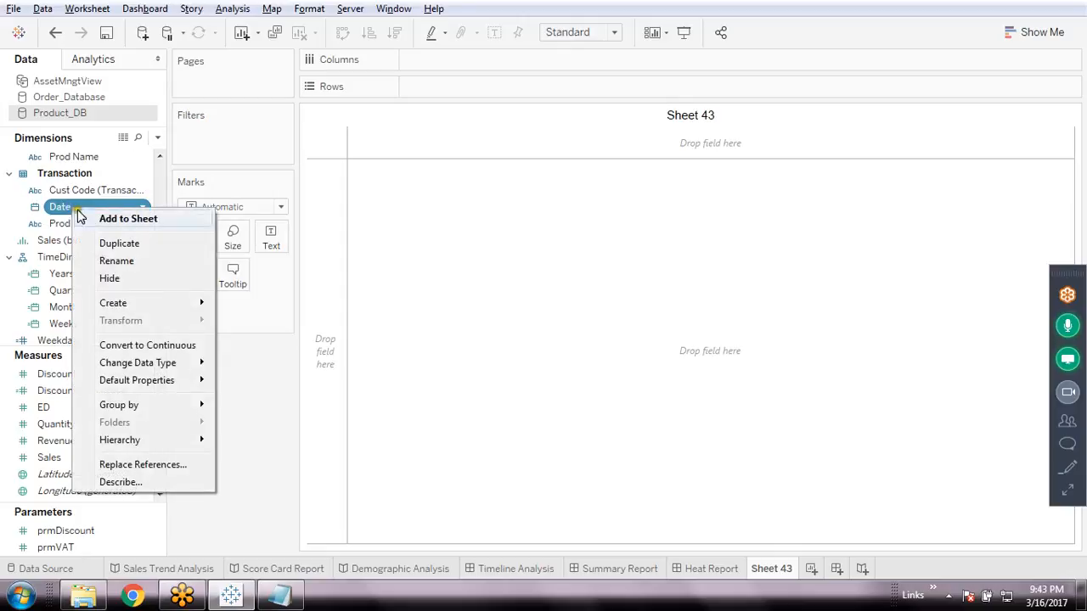
mouse_move(208, 446)
mouse_move(296, 441)
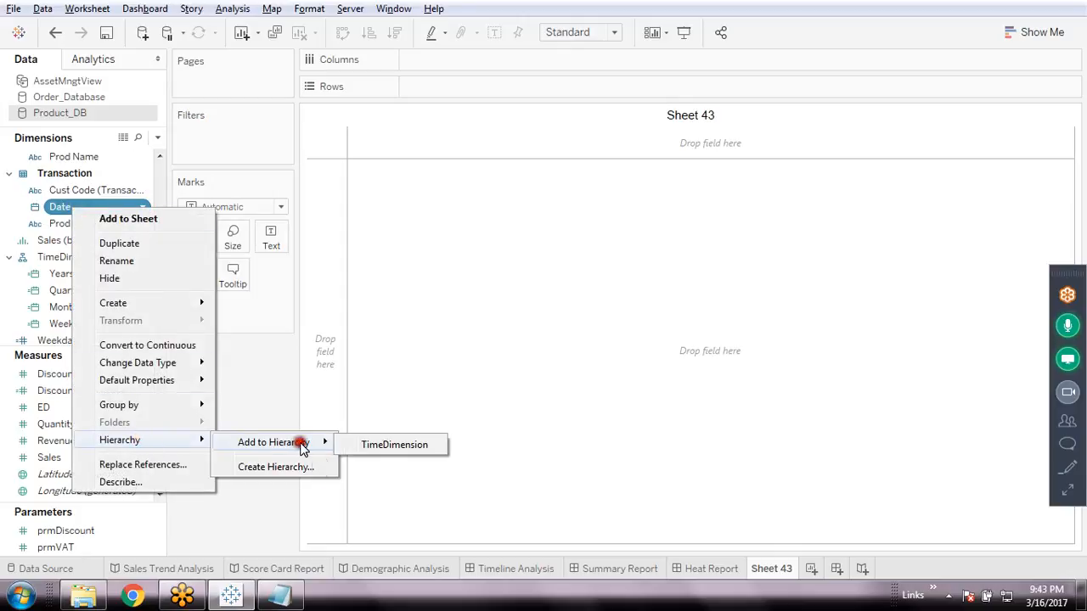
left_click(412, 442)
left_click_drag(157, 271, 158, 288)
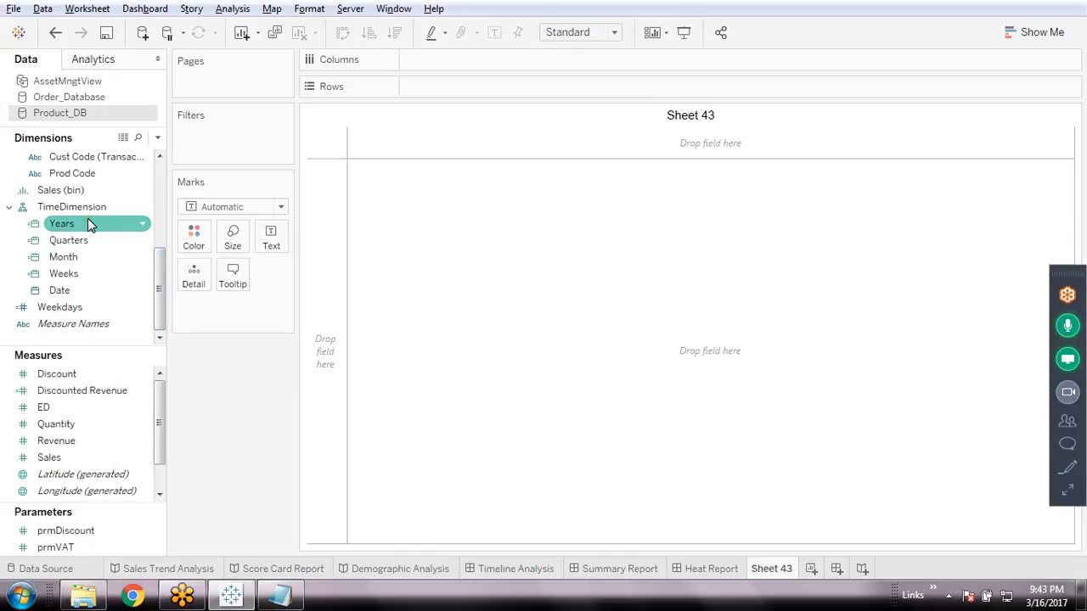
left_click(79, 291)
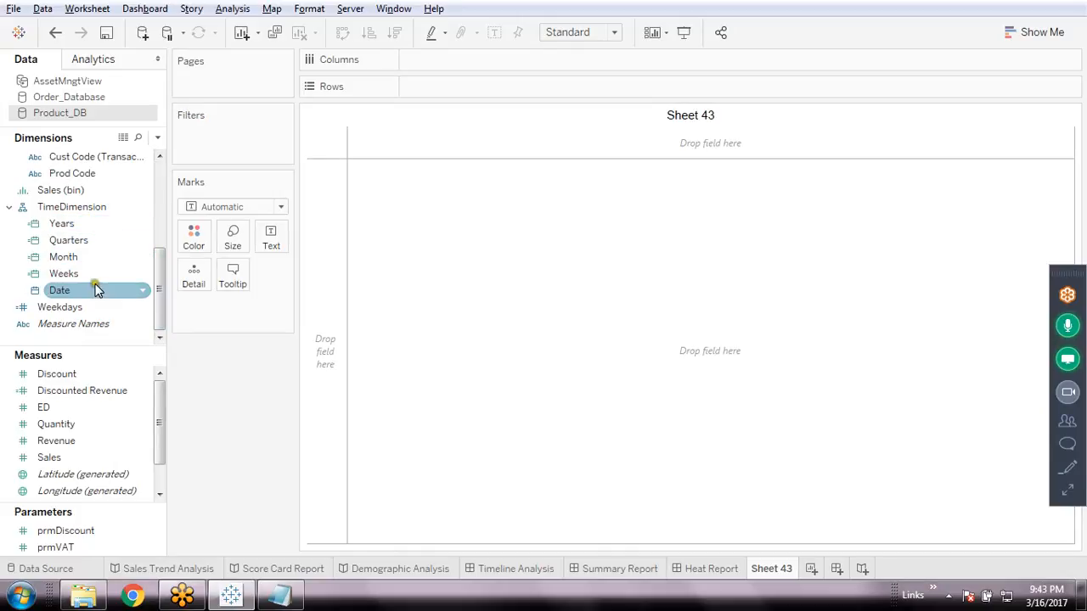
Save the workbook with the new TimeDimension hierarchy.
left_click(256, 408)
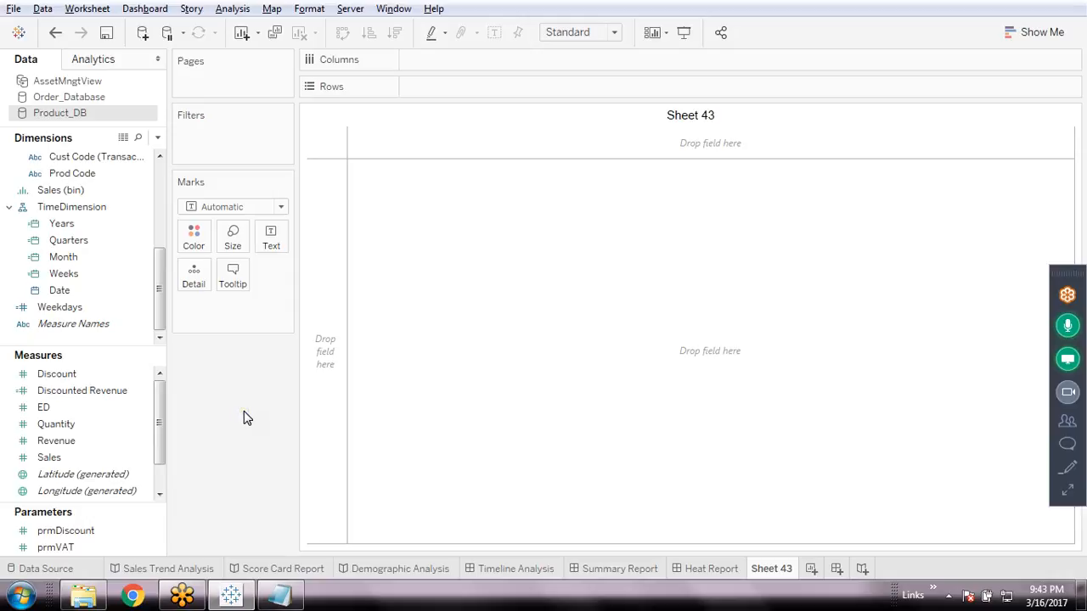
left_click(222, 393)
left_click(108, 34)
left_click_drag(161, 291, 164, 308)
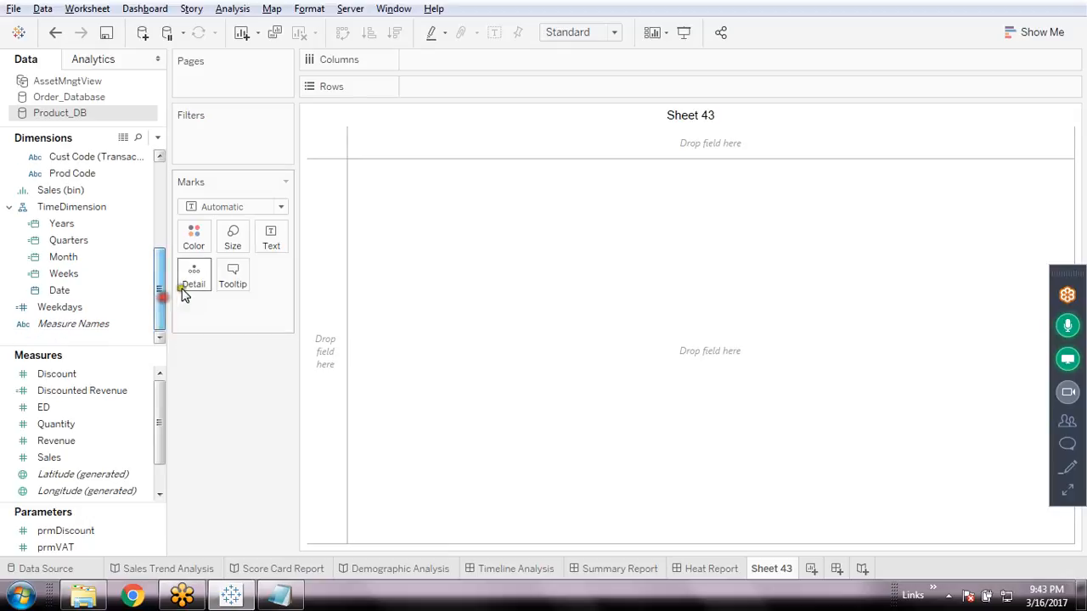
Add the TimeDimension hierarchy to the sheet and swap the axes to place Years on rows.
right_click(83, 209)
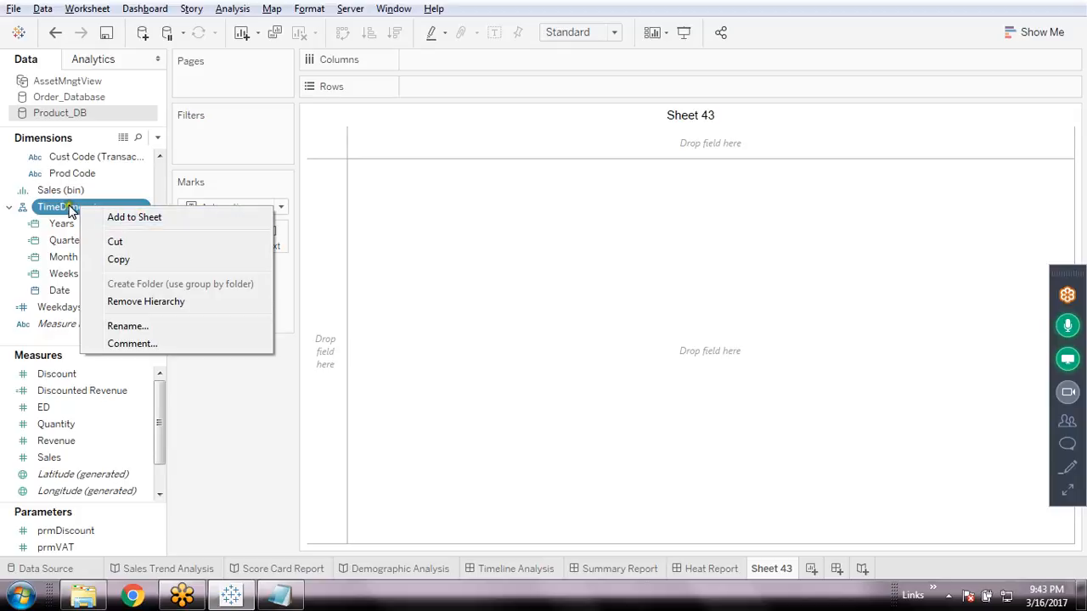
left_click(153, 221)
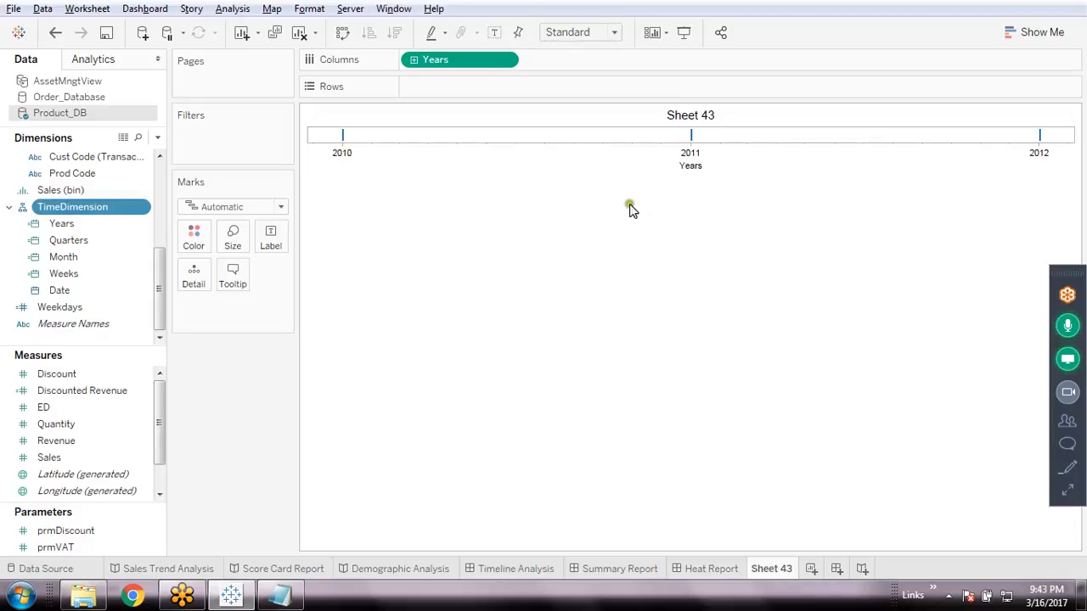
left_click(364, 160)
left_click(676, 253)
left_click(343, 35)
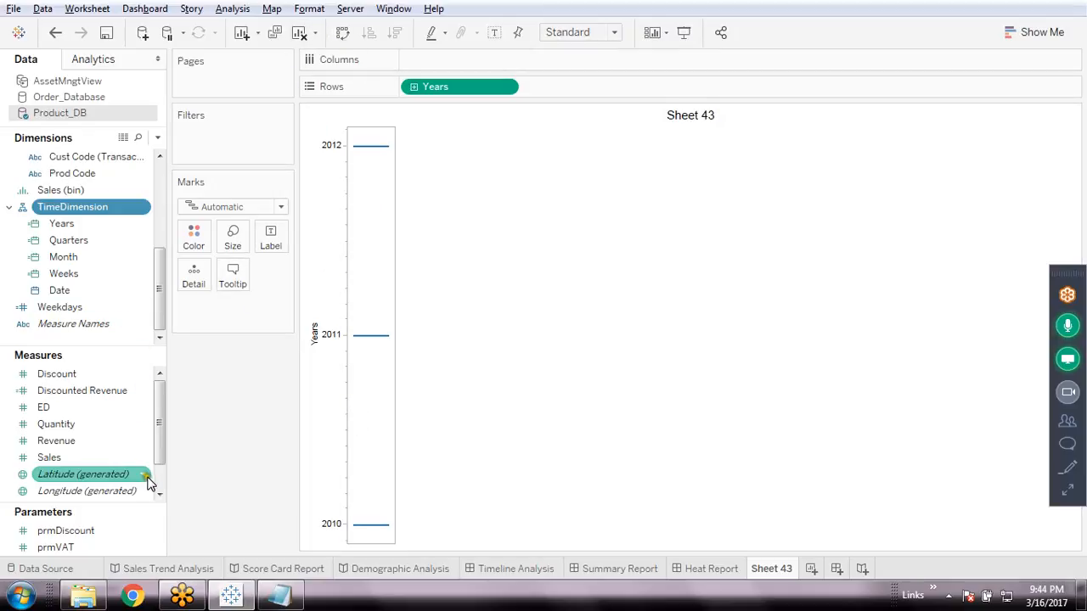
Add the Sales measure to the view and swap the axes to put Years on columns and Sales on rows.
double_click(61, 455)
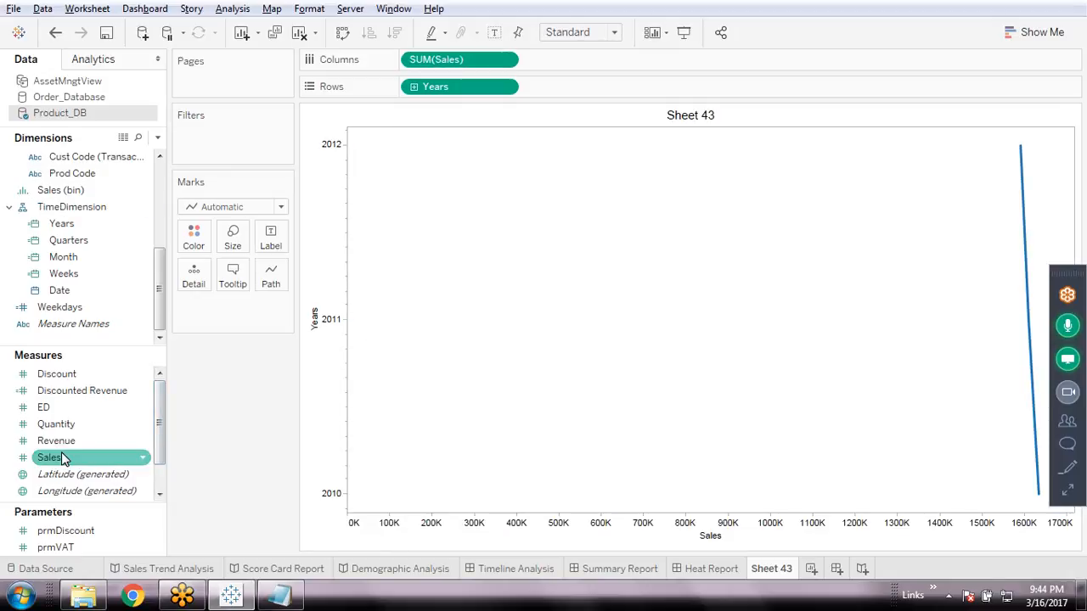
left_click(485, 461)
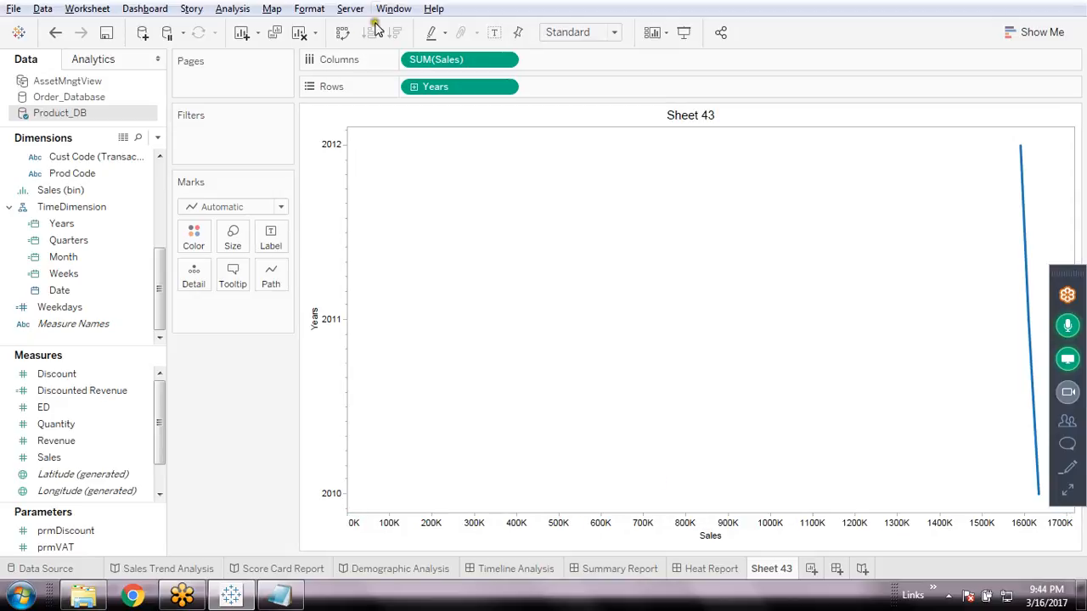
left_click(342, 34)
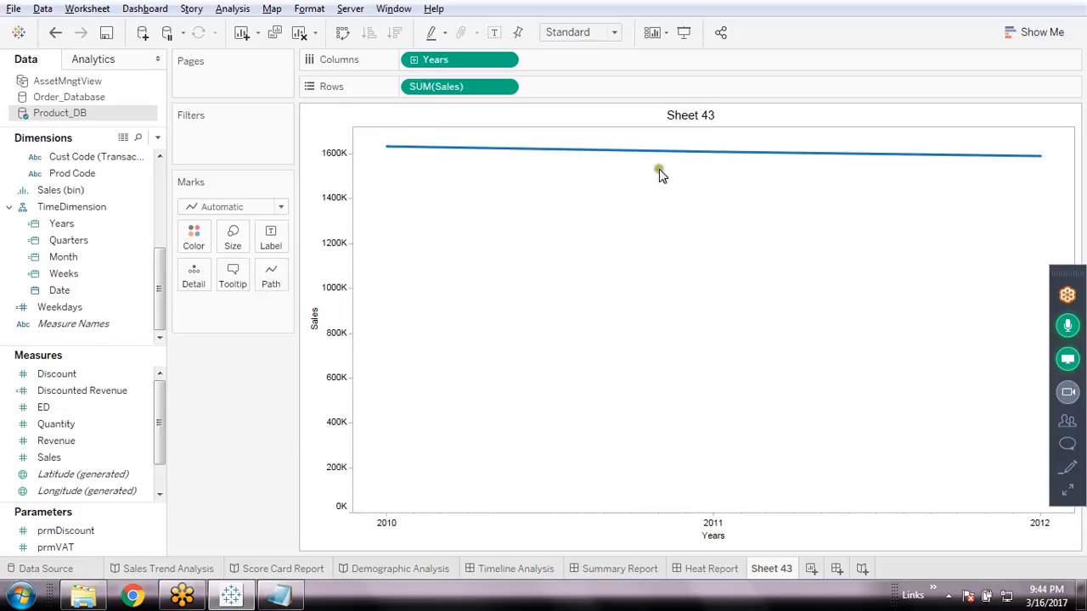
Change the mark type of the yearly Sales chart to Bar.
mouse_move(893, 155)
left_click(278, 209)
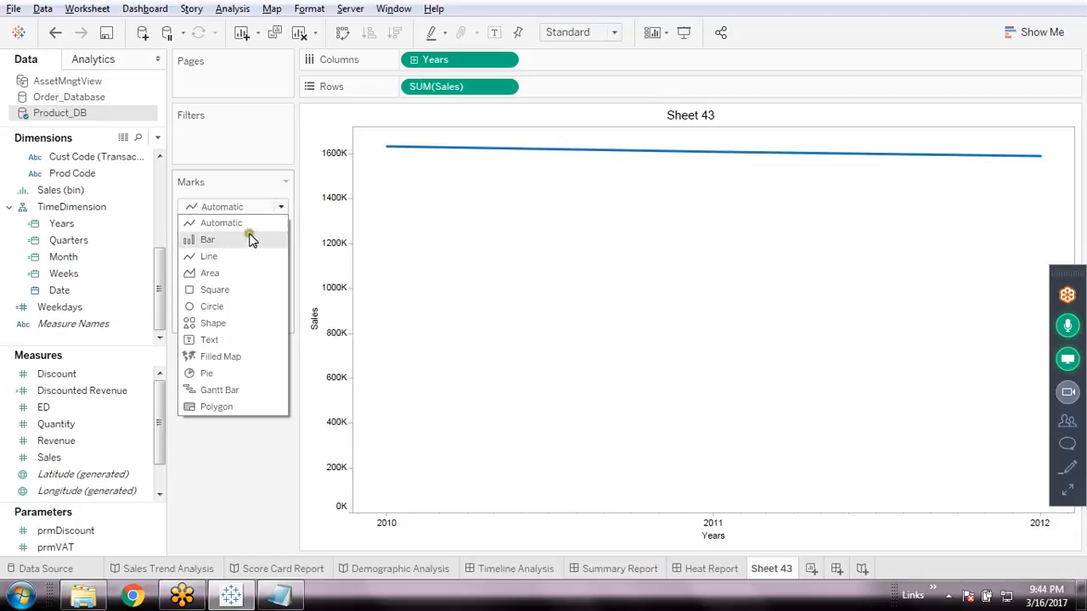
left_click(215, 242)
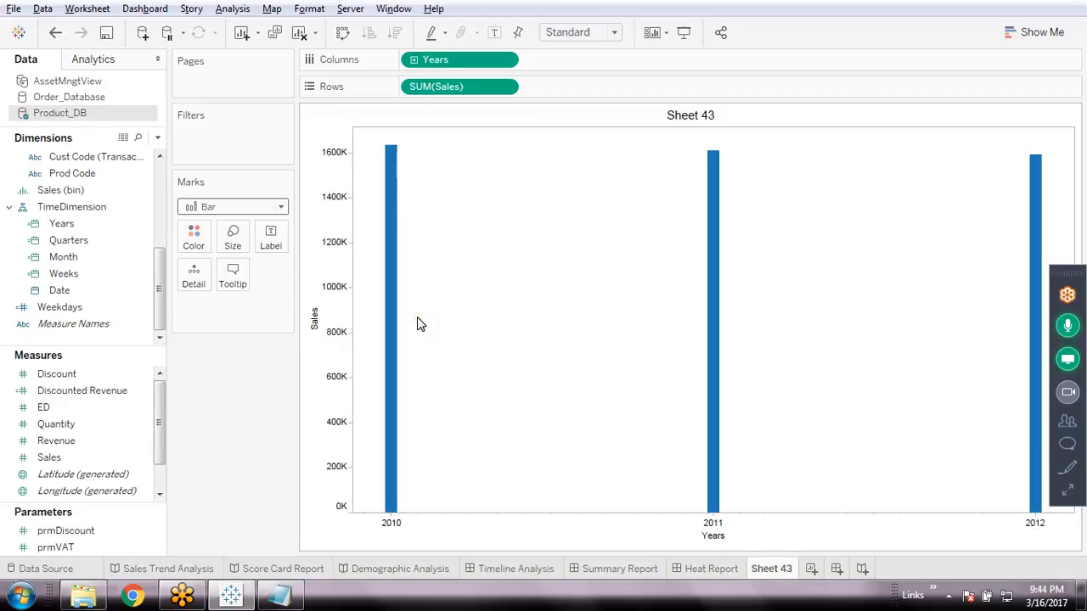
Check the yearly Sales values on the bars and widen the bars to the maximum manual size.
mouse_move(385, 315)
mouse_move(710, 260)
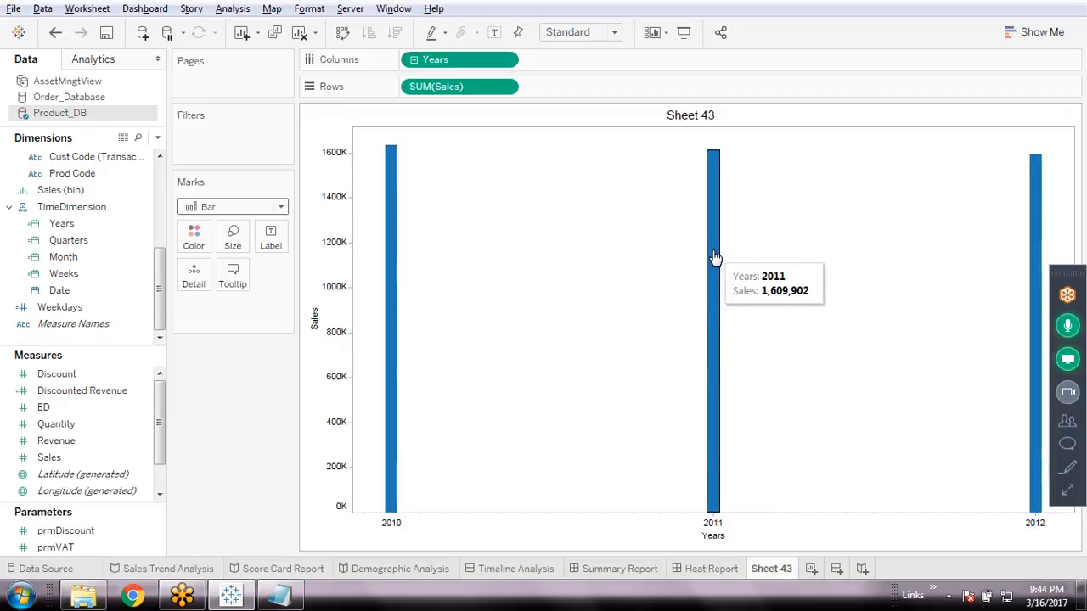
mouse_move(1032, 215)
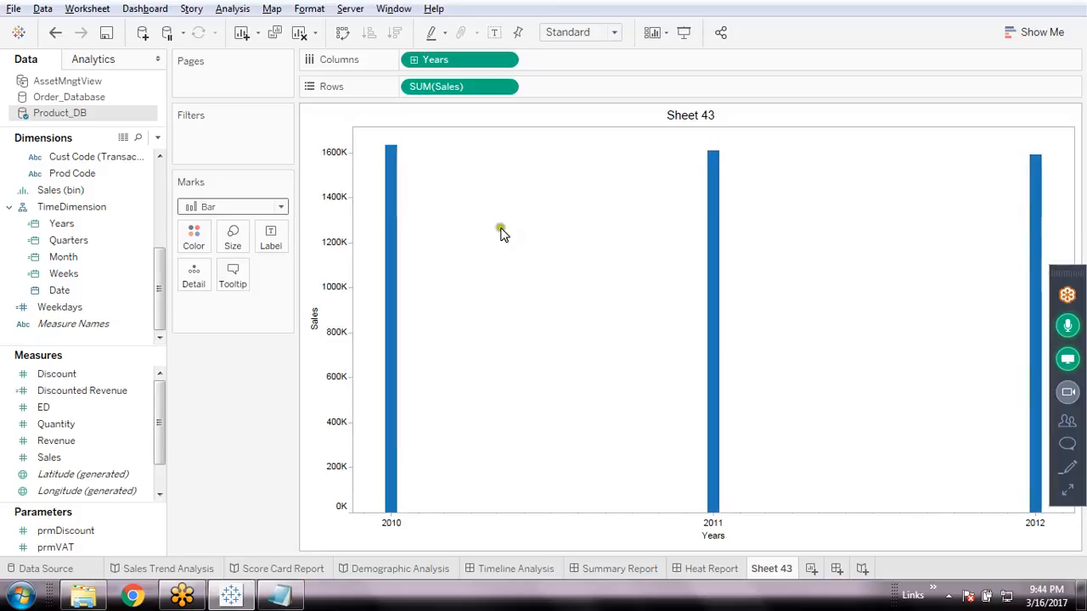
mouse_move(389, 213)
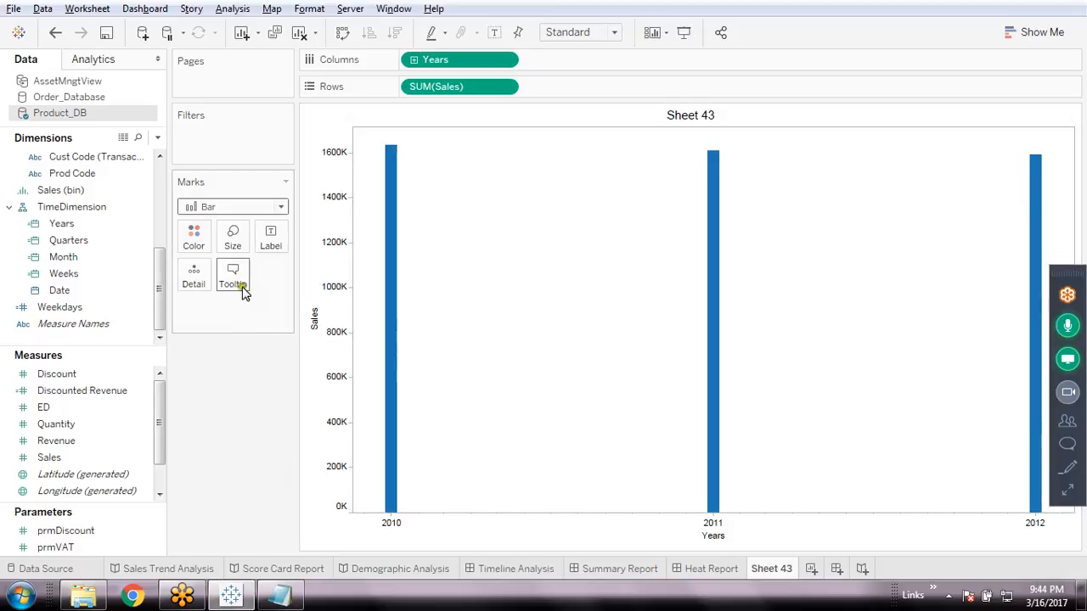
left_click(236, 240)
left_click_drag(347, 348, 381, 351)
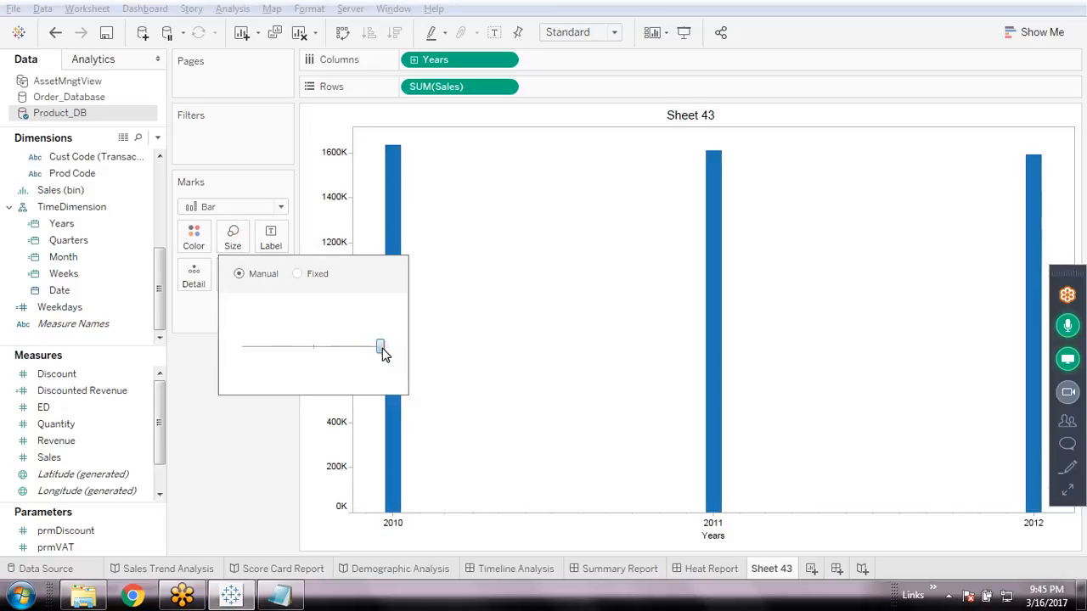
left_click(238, 459)
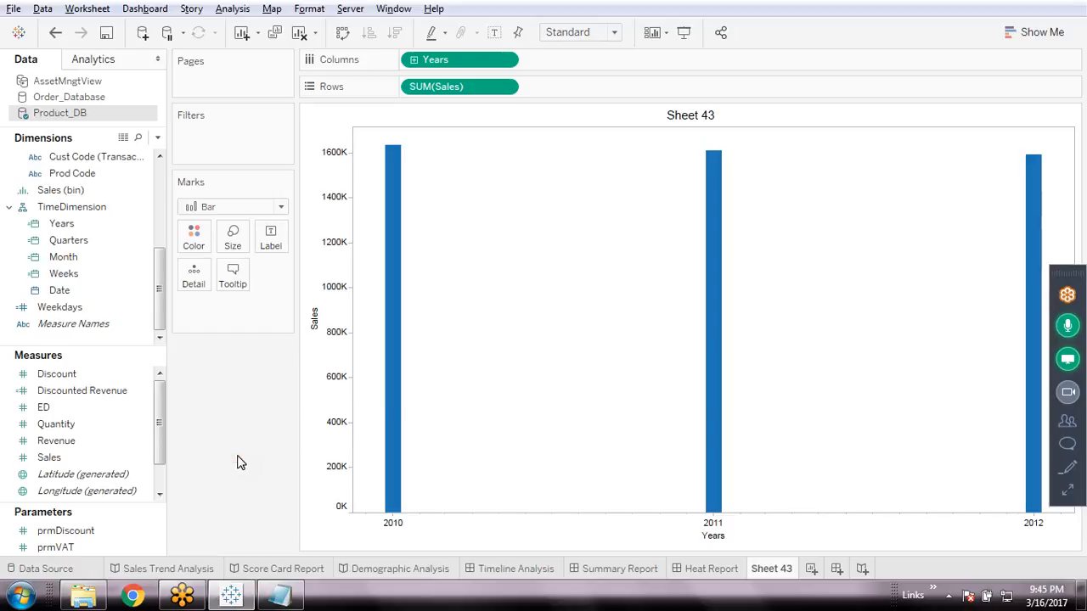
Color the yearly bars by the Sales measure.
left_click(225, 337)
mouse_move(49, 457)
left_mouse_down()
mouse_move(123, 374)
mouse_move(190, 242)
left_mouse_up()
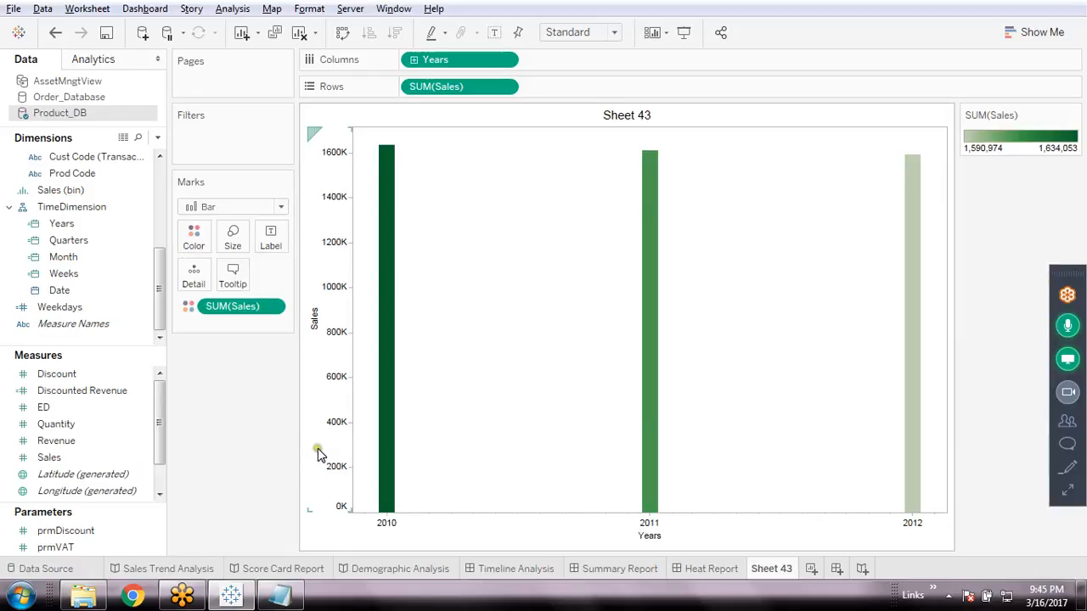
left_click(514, 567)
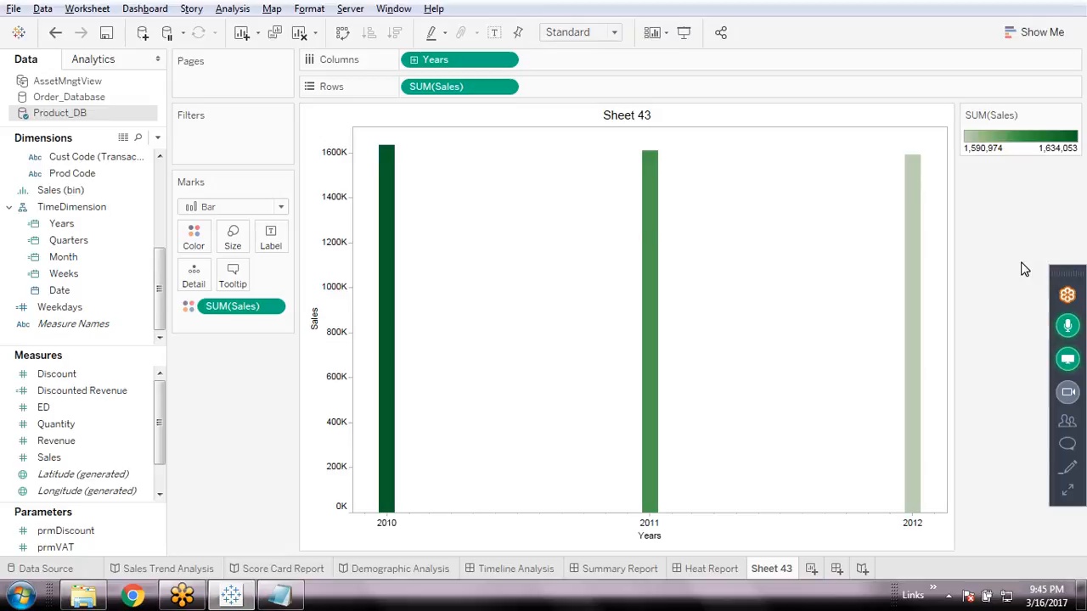
mouse_move(909, 303)
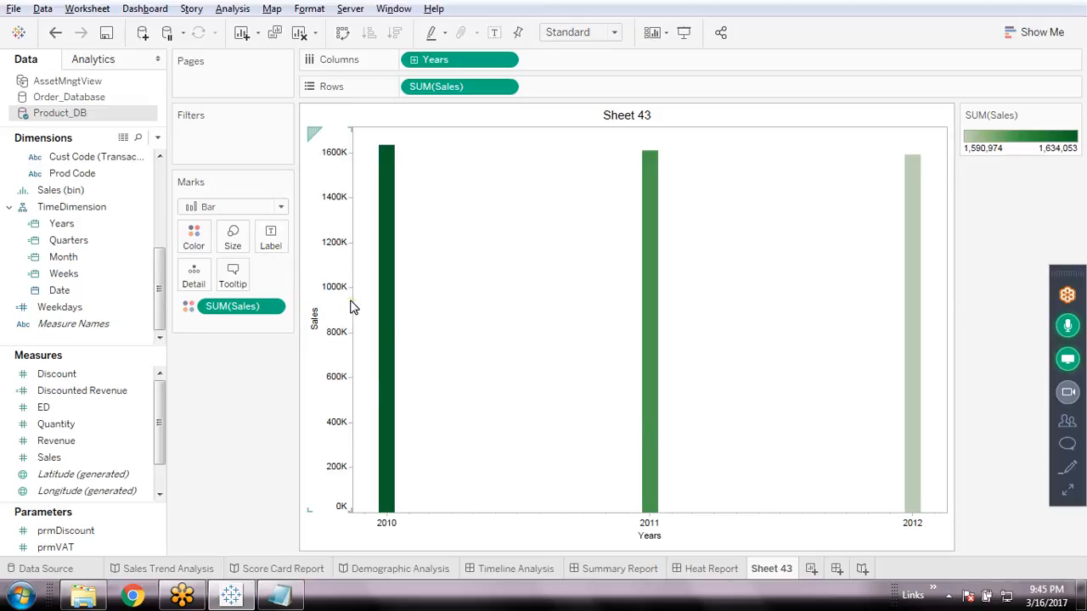
Set the Sales color gradient to the custom violet-blue #5500ff and apply it to the bars.
left_click(192, 242)
left_click(254, 287)
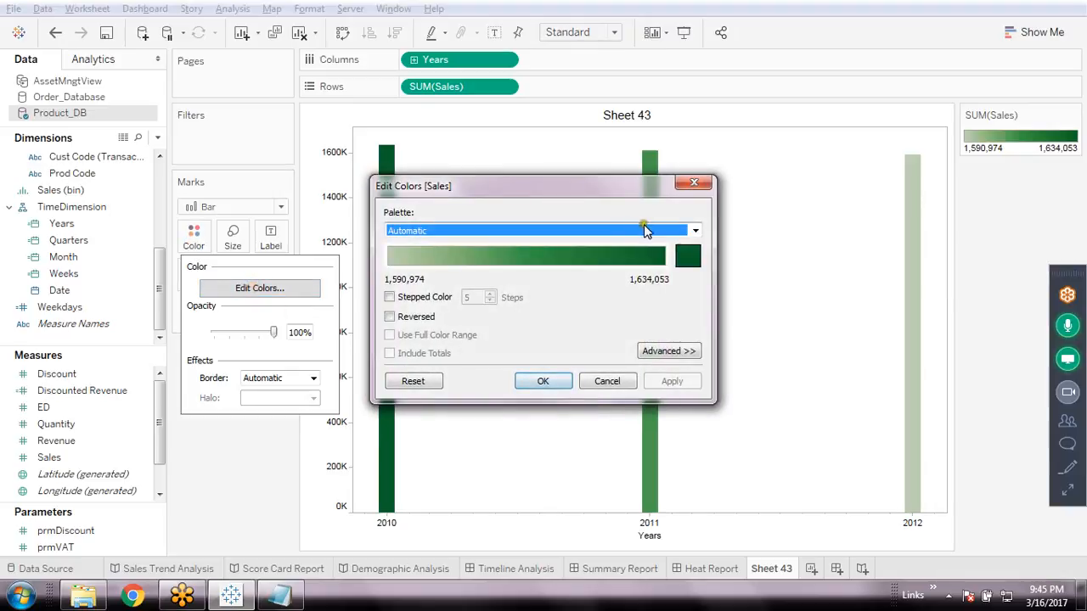
left_click(687, 253)
left_click(694, 438)
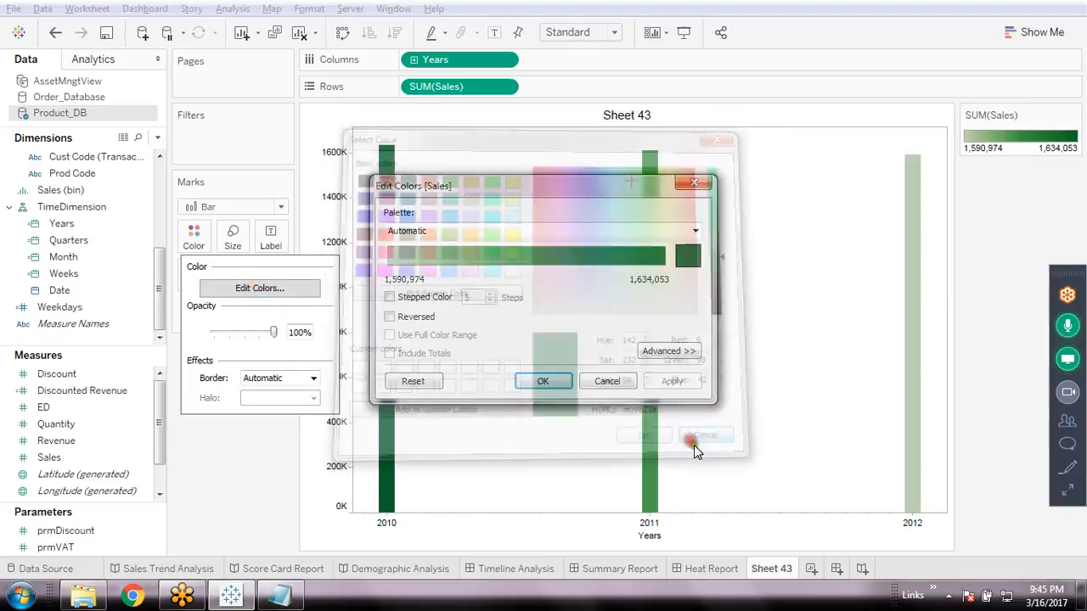
left_click(687, 253)
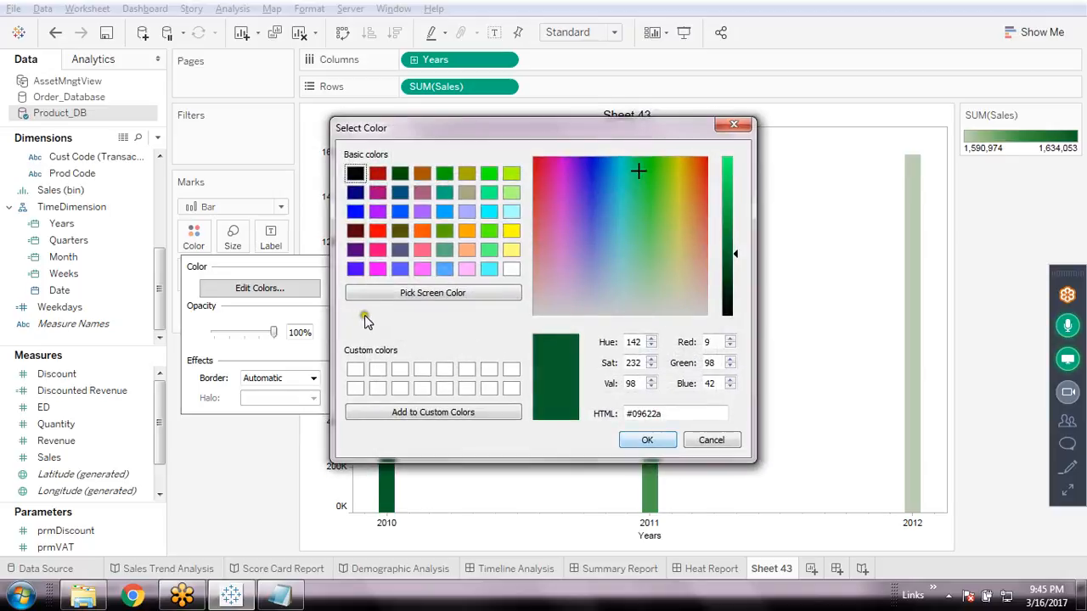
left_click(355, 269)
left_click(645, 439)
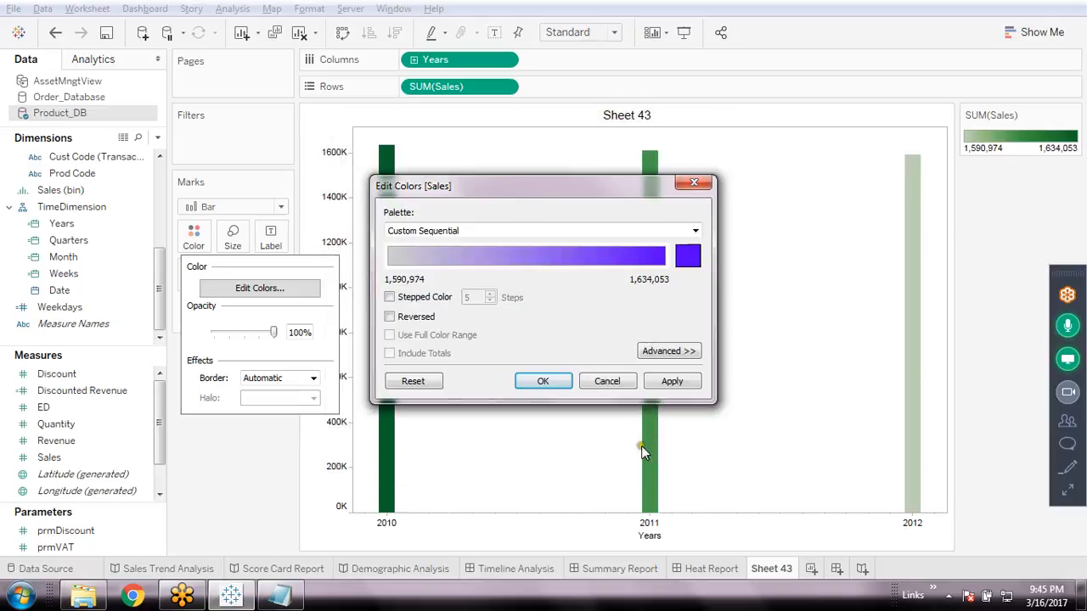
left_click(672, 381)
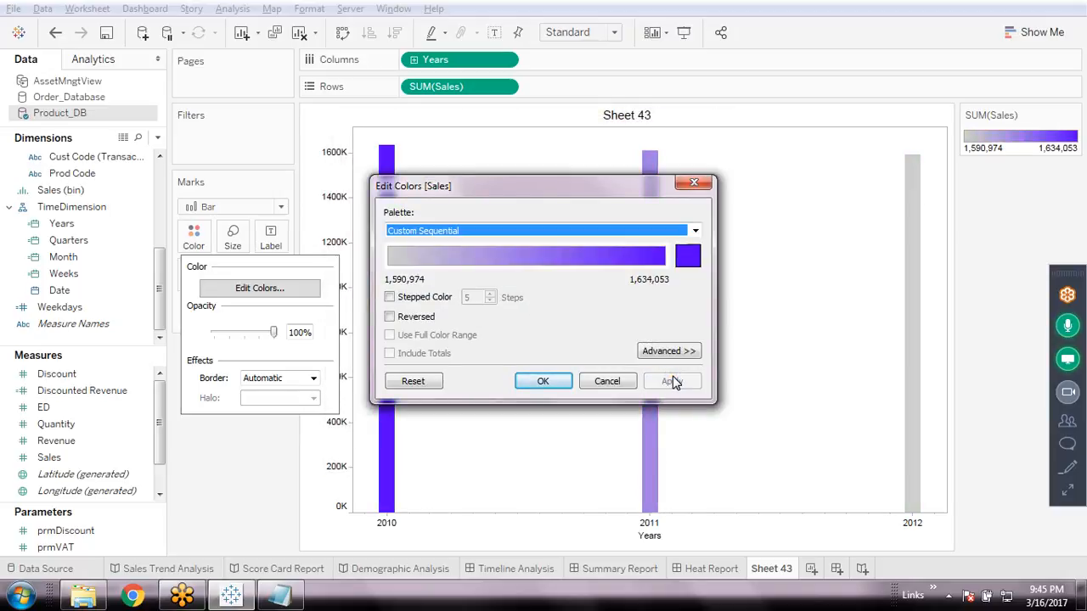
Set the Sales color gradient to the light purple #aa55ff and accept the color changes.
left_click(687, 255)
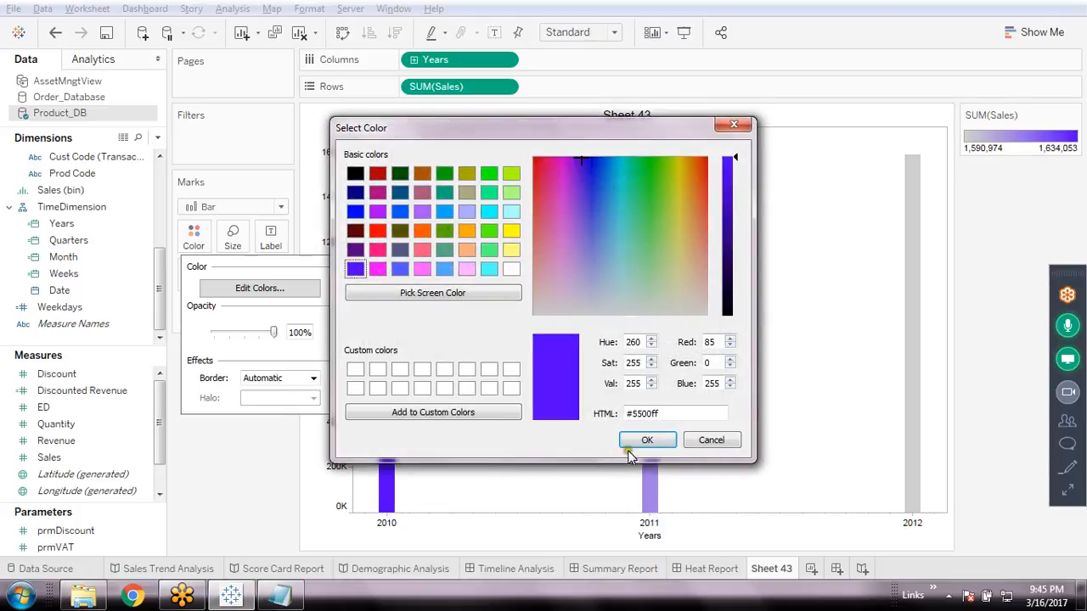
left_click(424, 213)
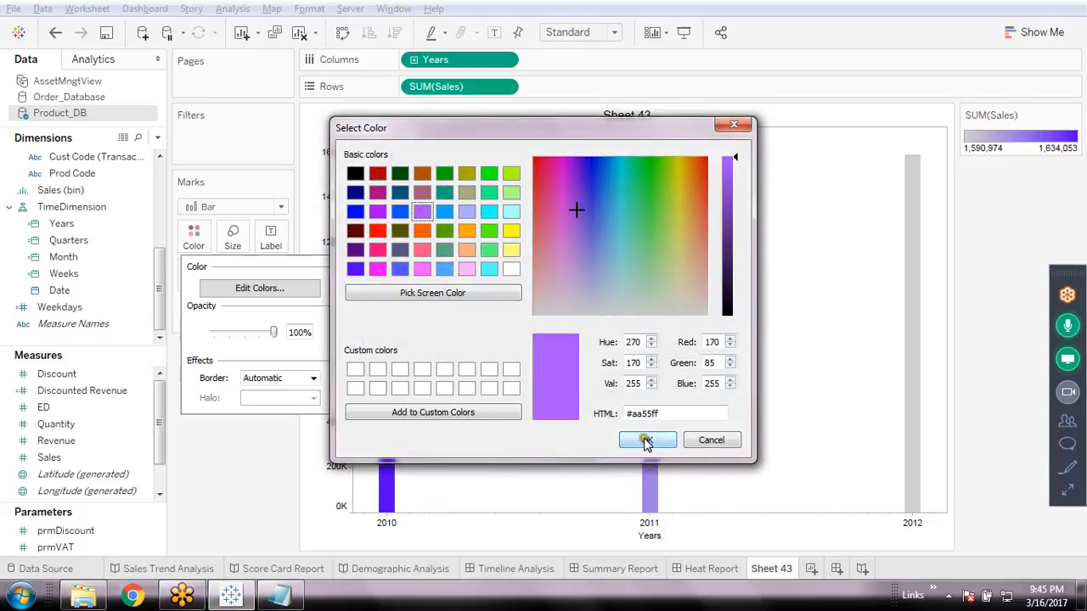
left_click(647, 440)
left_click(686, 381)
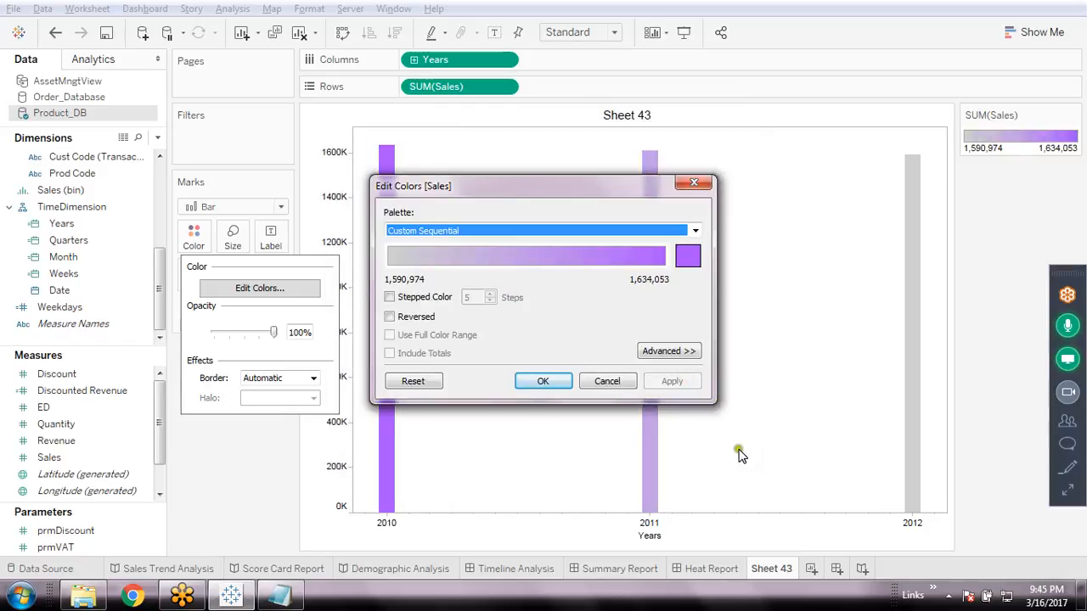
left_click(543, 383)
Try the Fixed size option for the bars and return to the Manual size.
left_click(230, 241)
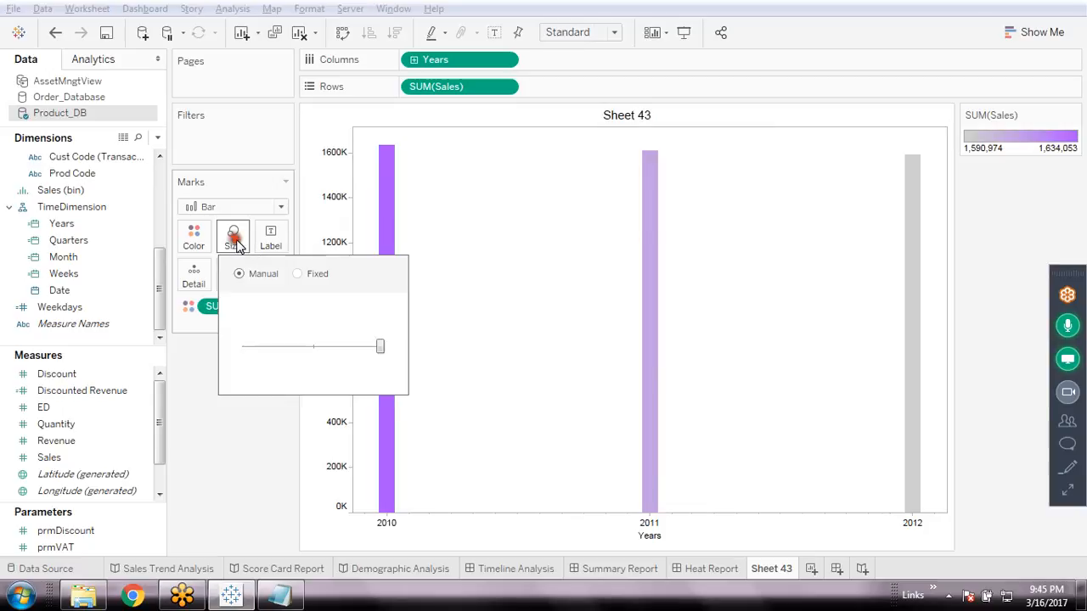
left_click(296, 274)
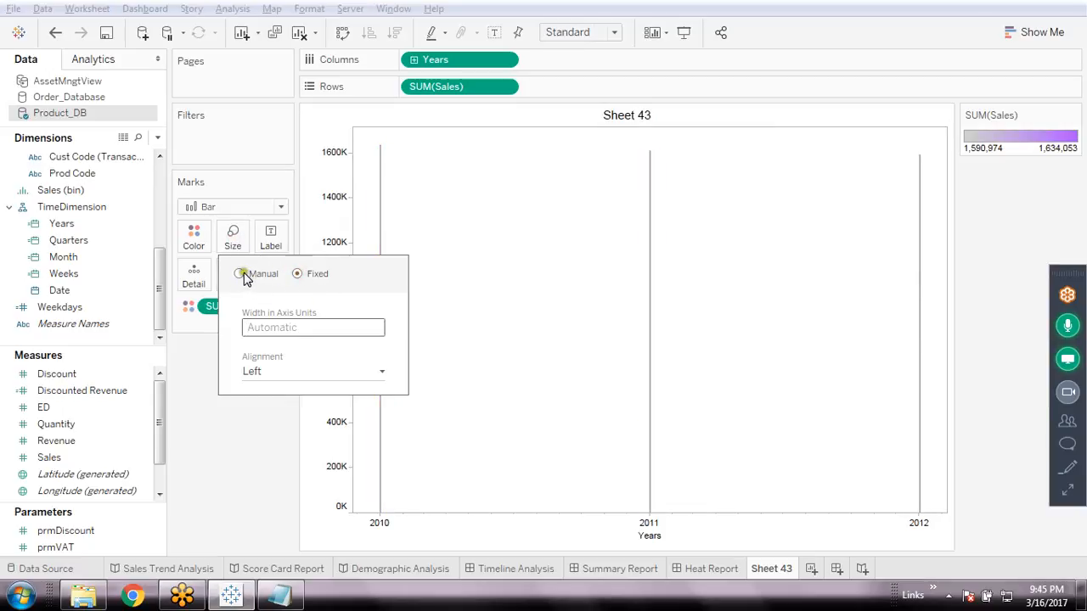
left_click(244, 276)
left_click(227, 461)
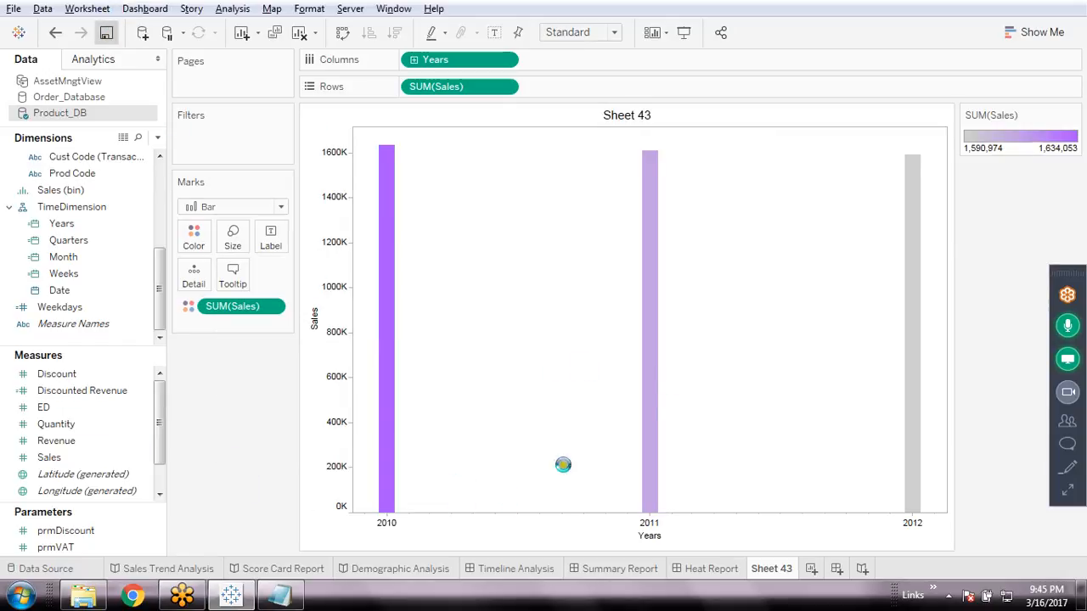
View the Sales bar chart in presentation mode and return to the editing view.
left_click(690, 39)
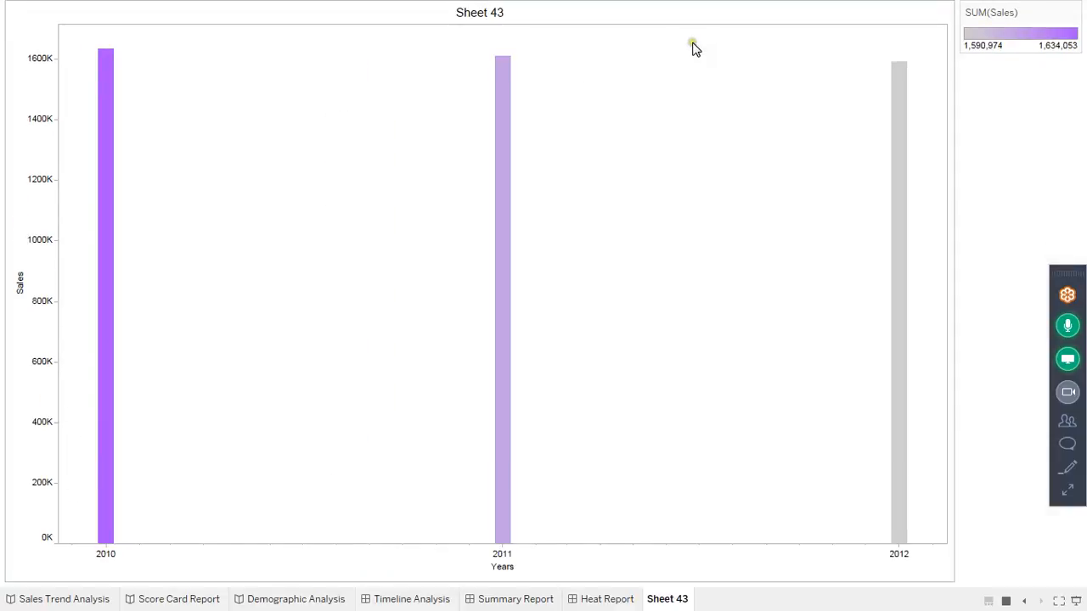
key("Escape")
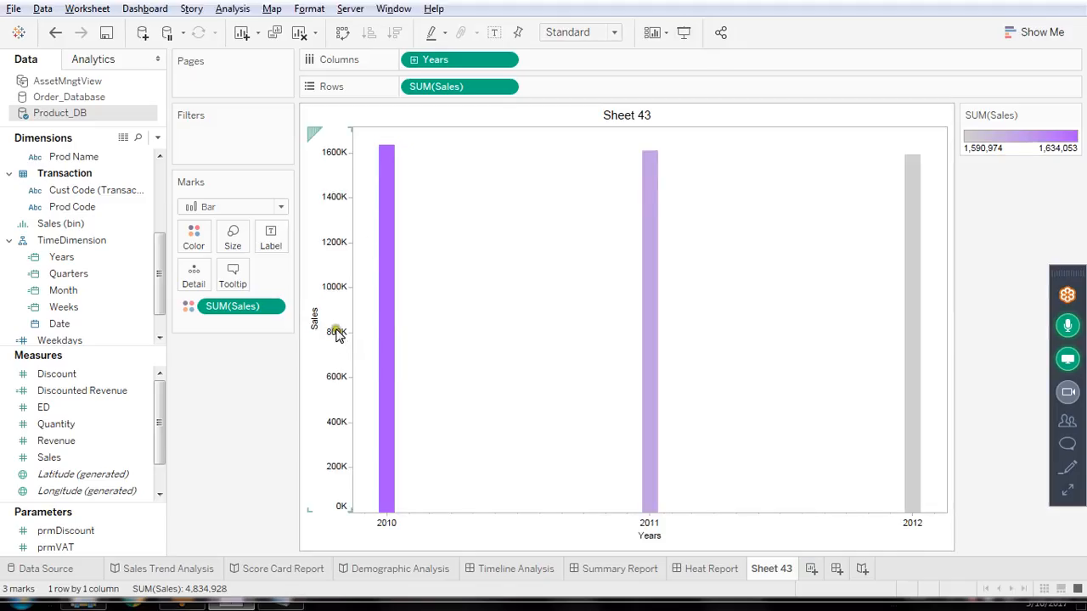
Format the Sales axis numbers as Number (Standard) and close the formatting settings.
left_click(336, 331)
right_click(336, 332)
left_click(367, 405)
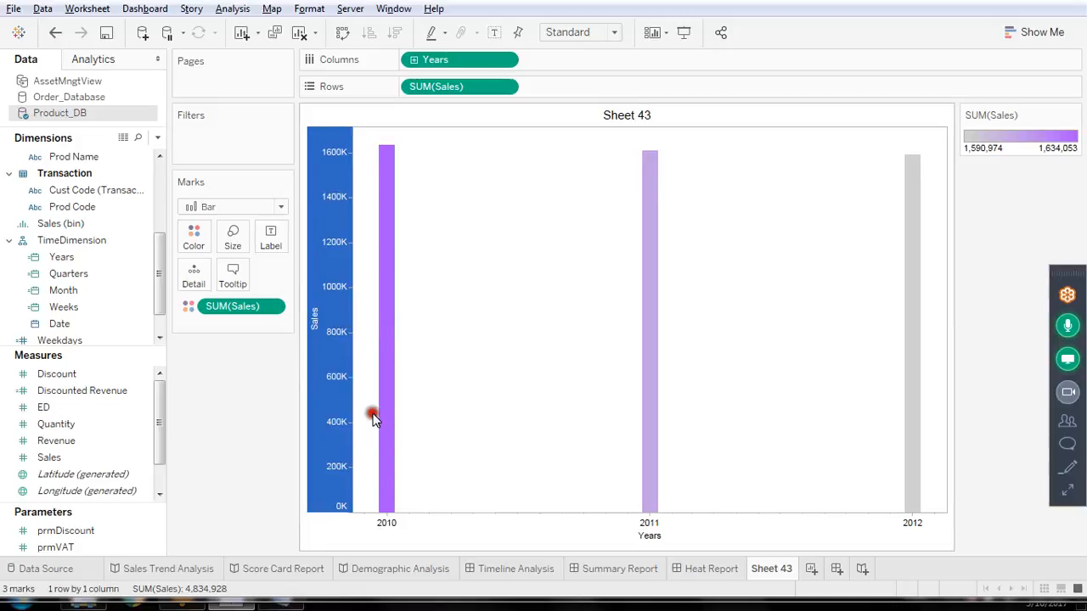
left_click(148, 255)
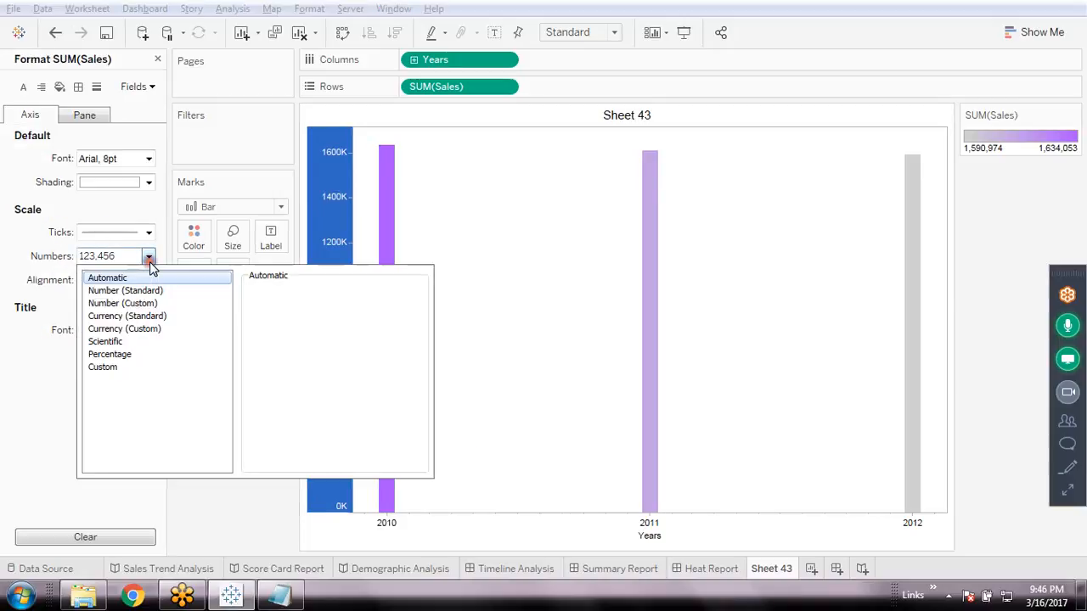
left_click(150, 292)
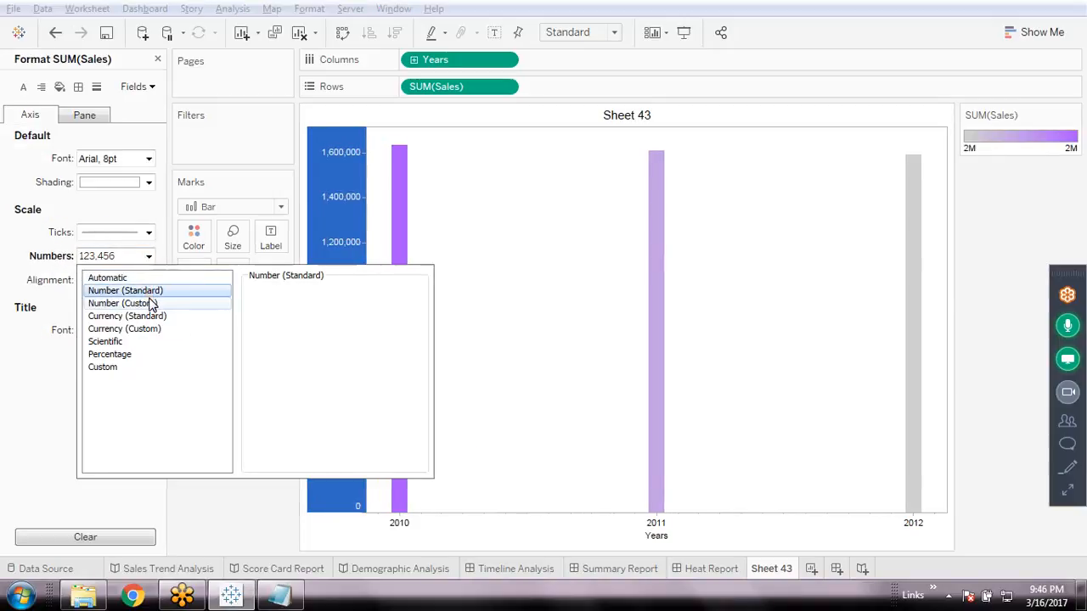
left_click(151, 304)
left_click(146, 290)
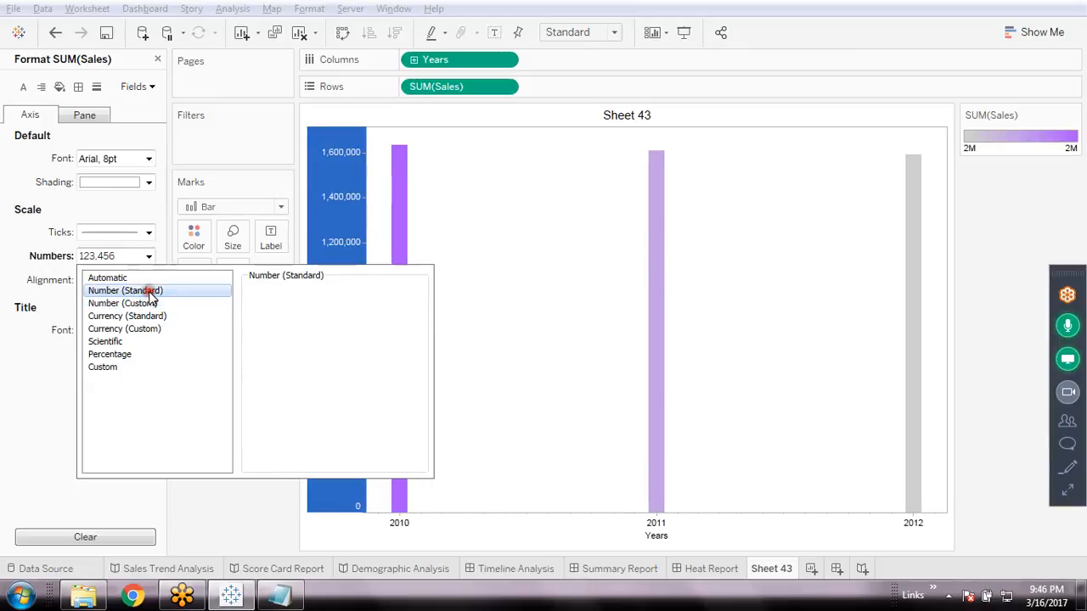
left_click(282, 526)
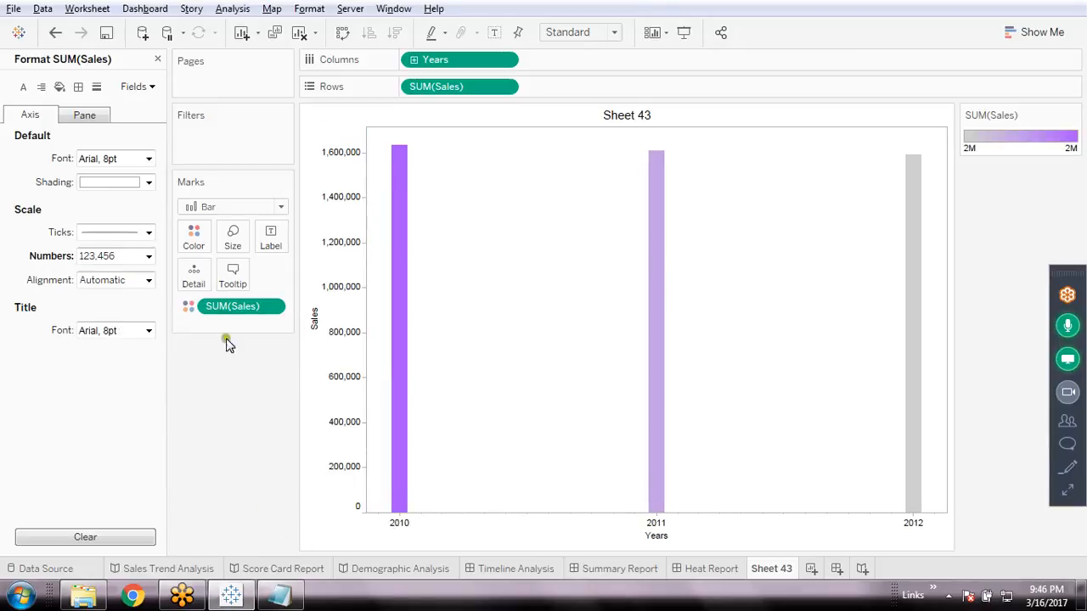
left_click(157, 59)
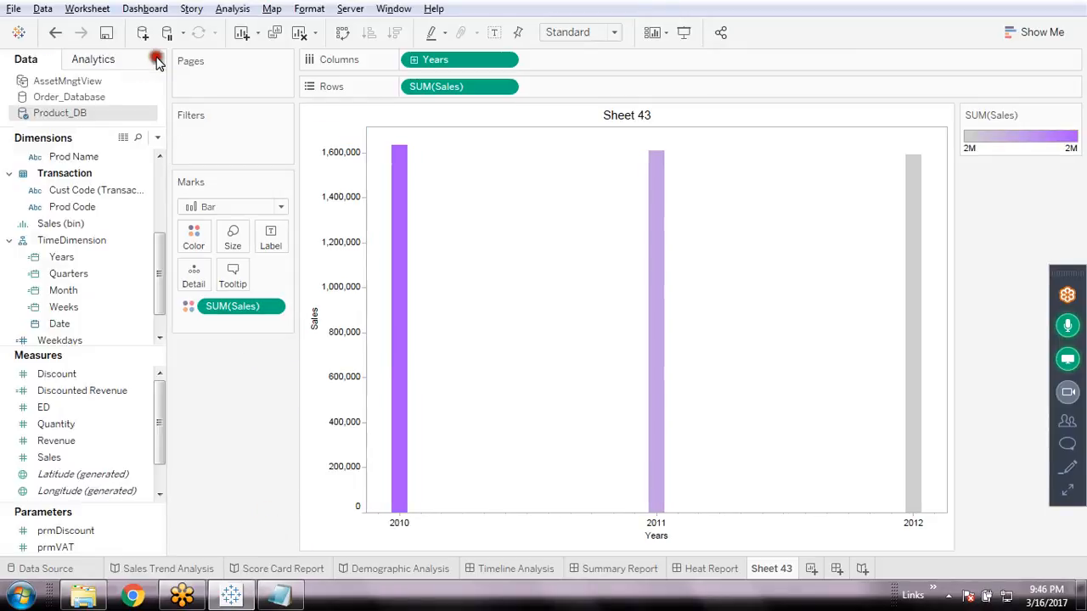
Label the bars with Sales, setting the label direction to Up and the vertical alignment to the middle of the bars.
left_click_drag(94, 457, 277, 240)
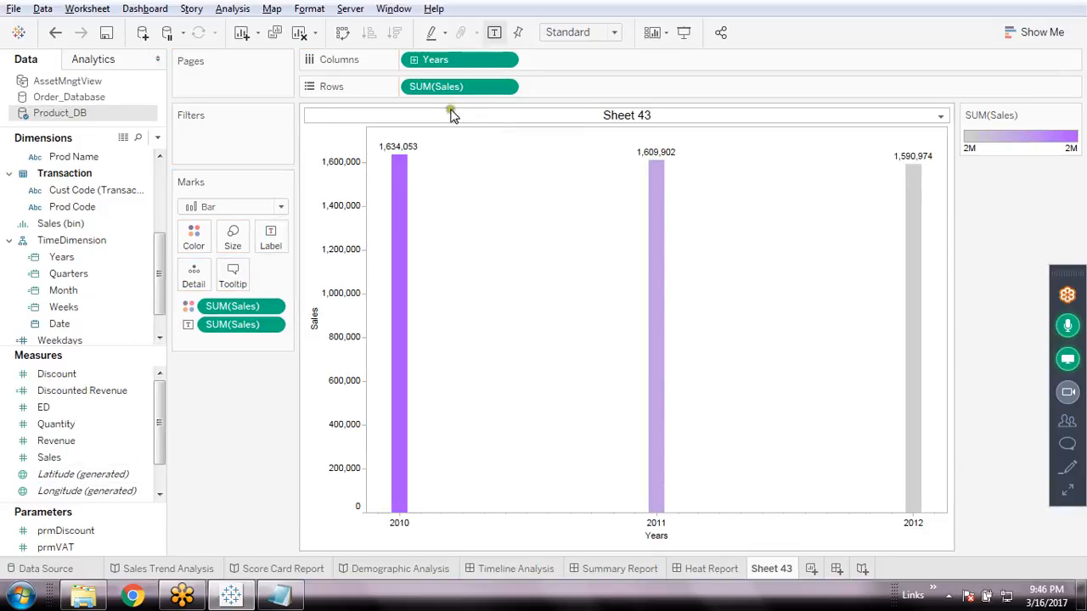
left_click(271, 238)
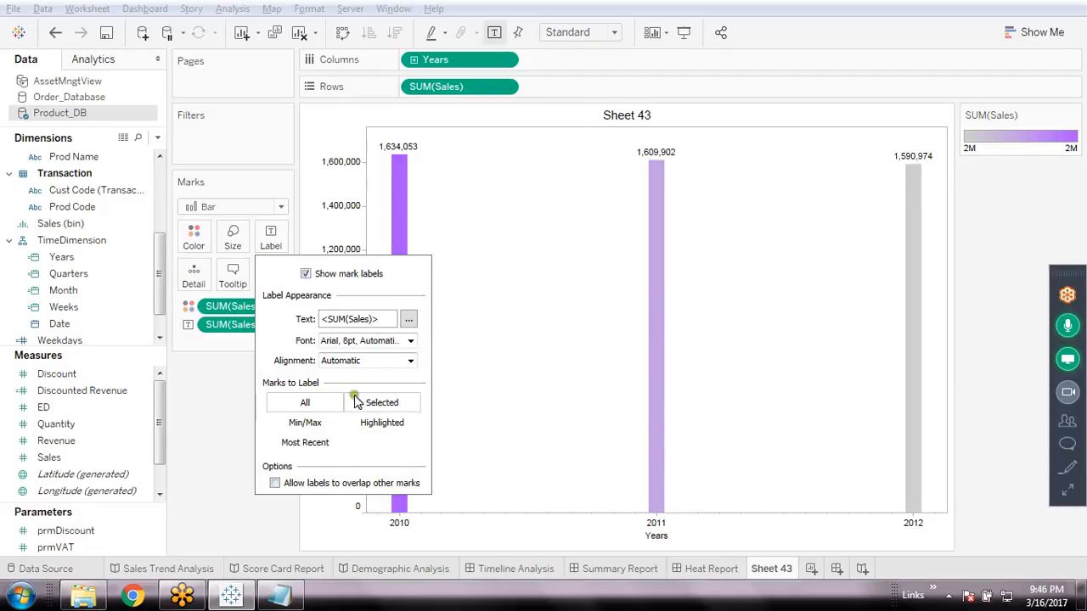
left_click(409, 362)
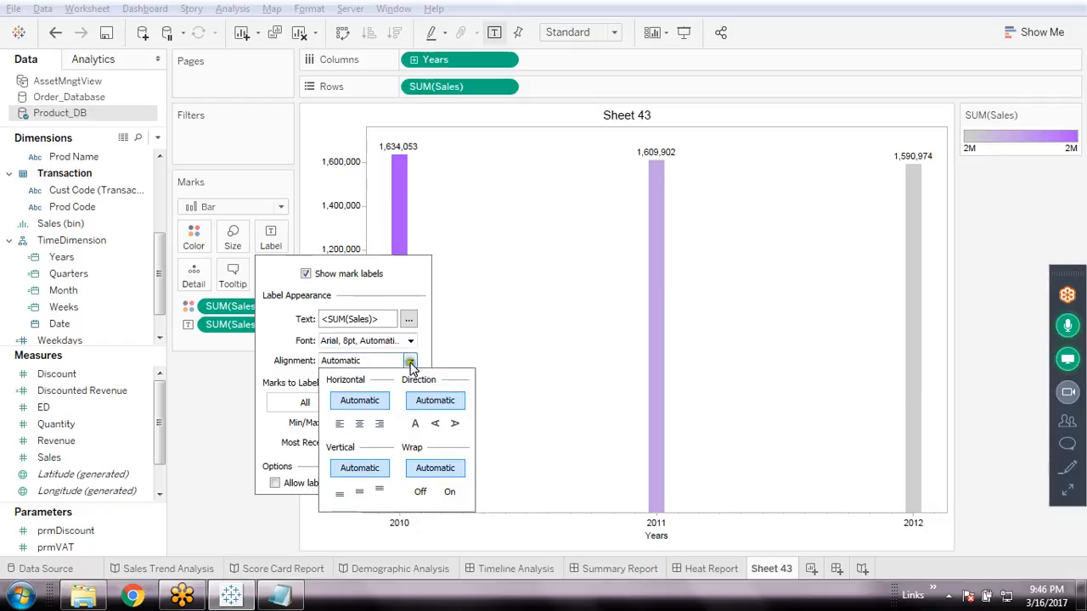
left_click(435, 426)
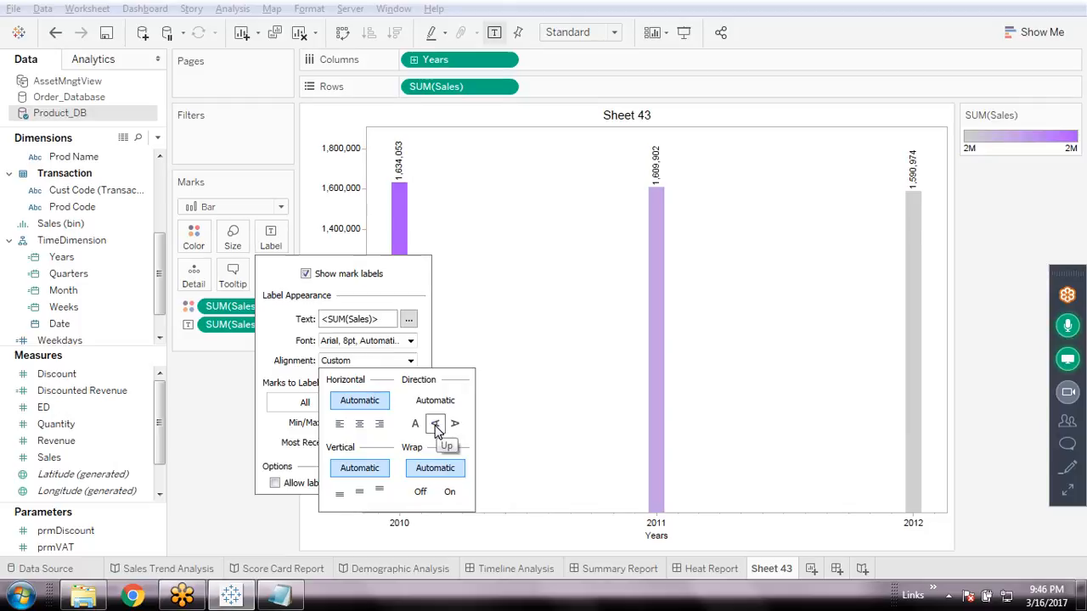
left_click(359, 492)
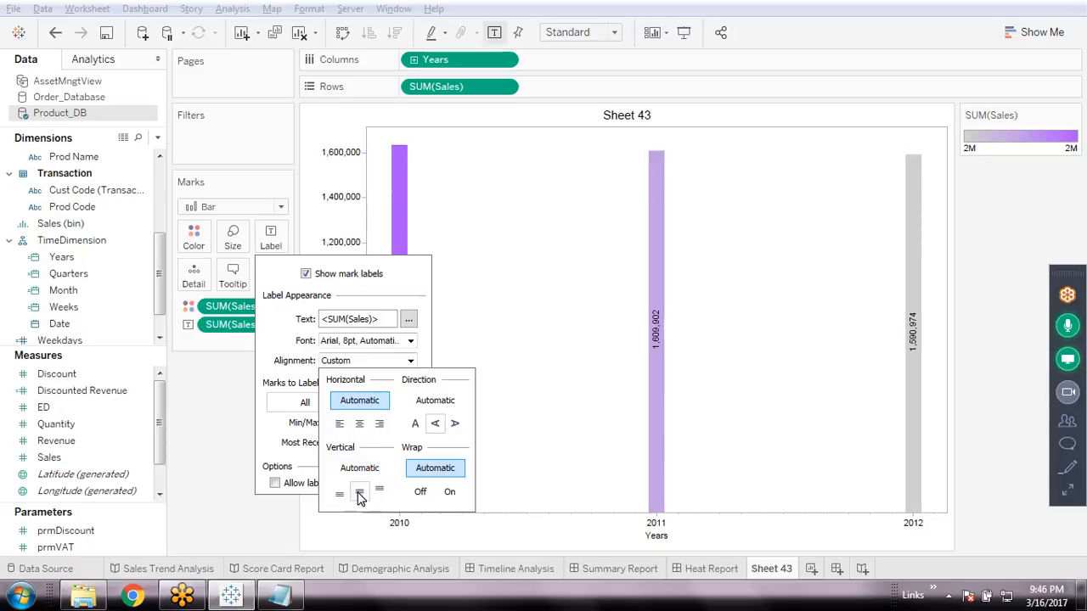
left_click(214, 424)
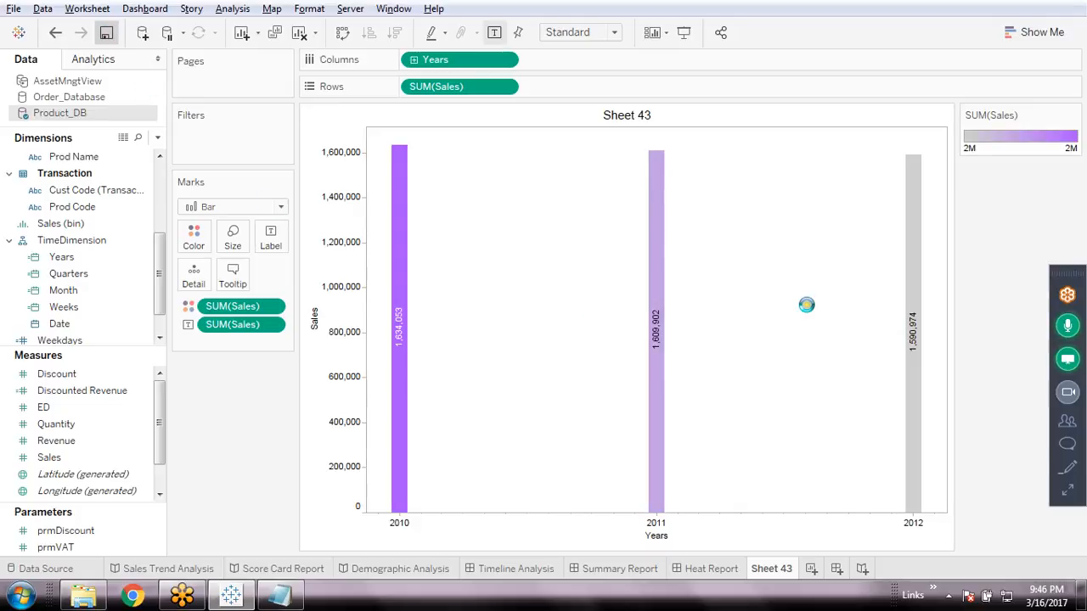
Rename the Sheet 43 worksheet as Drilldown Report and save the workbook.
double_click(774, 571)
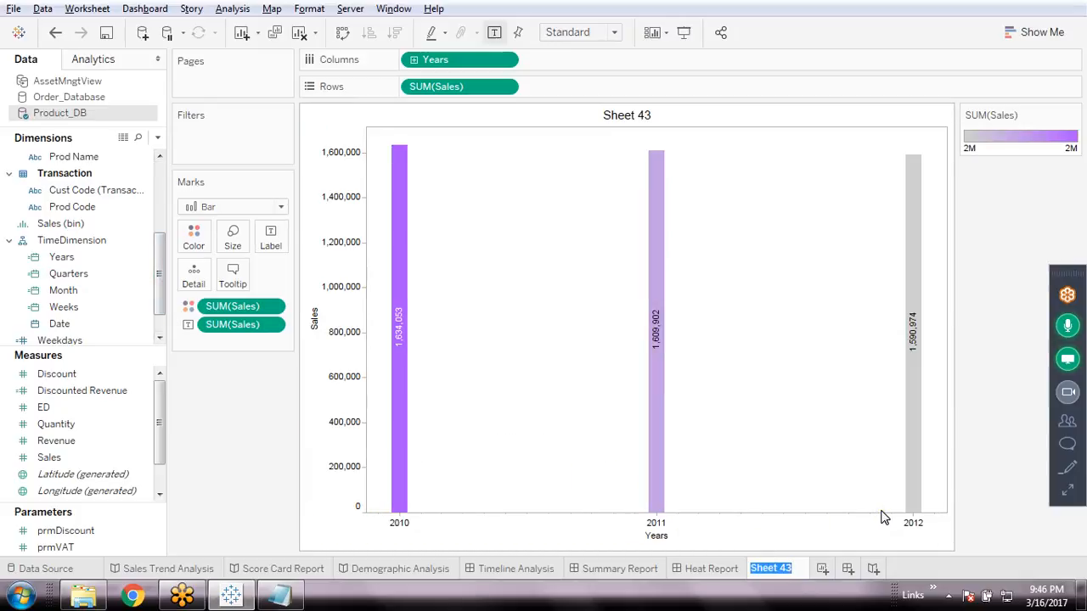
type("Drill")
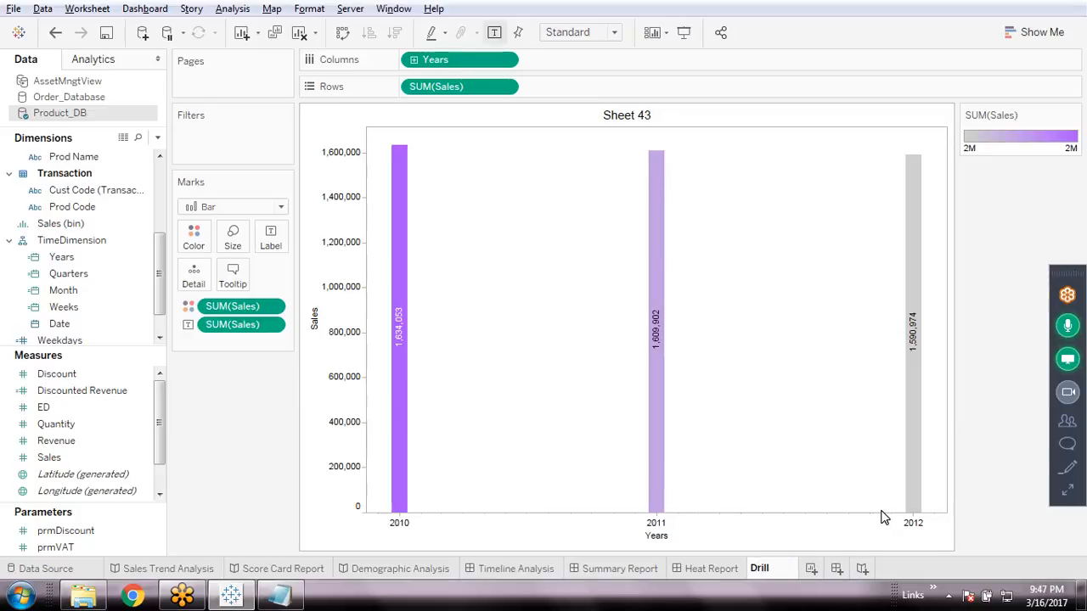
type("down")
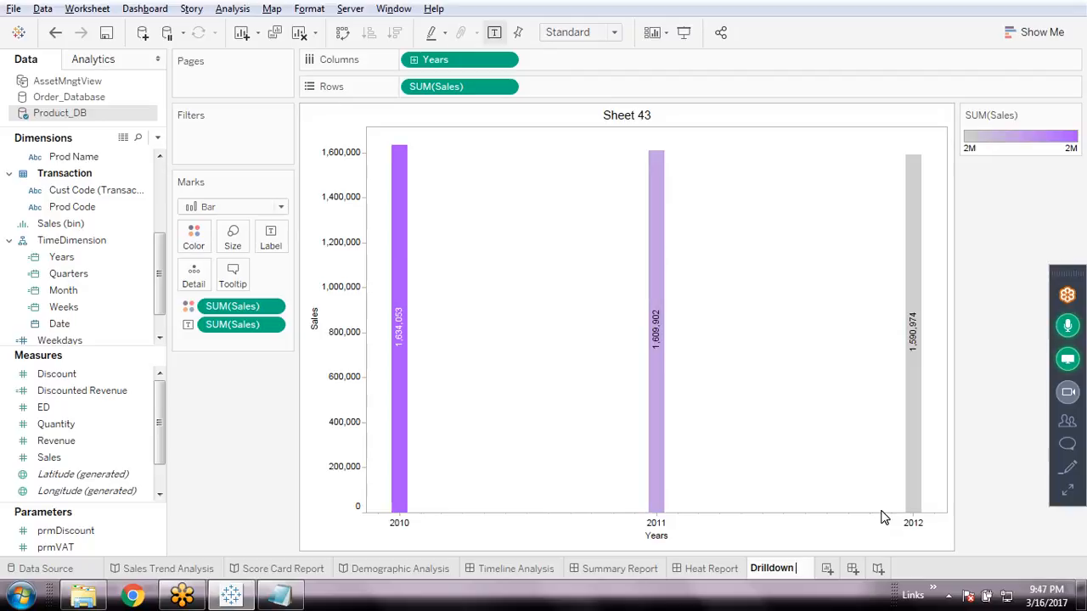
type(" C")
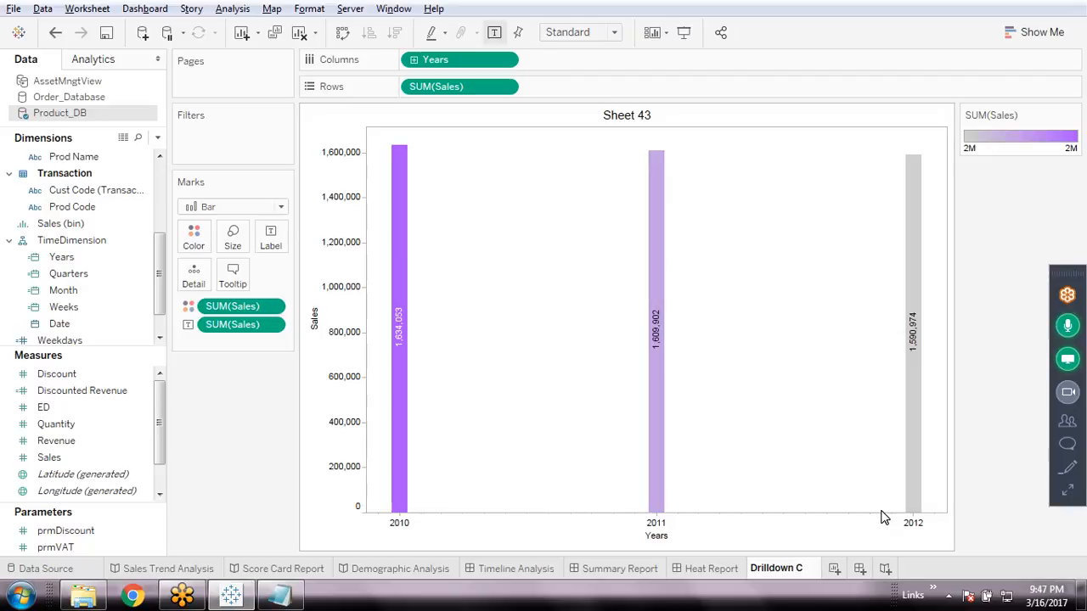
key("BackSpace")
type("Report")
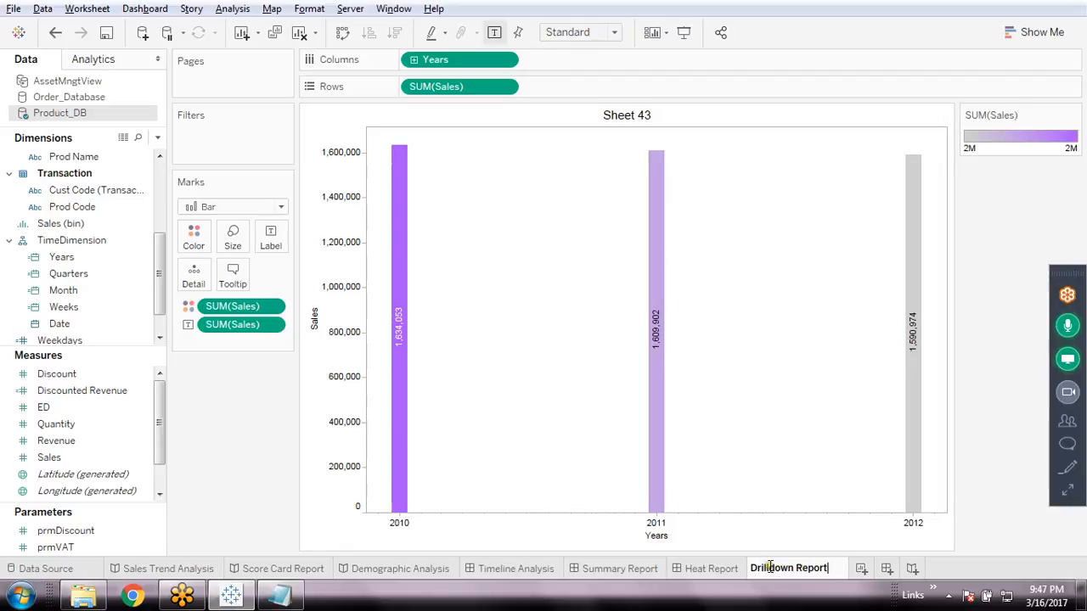
key("Return")
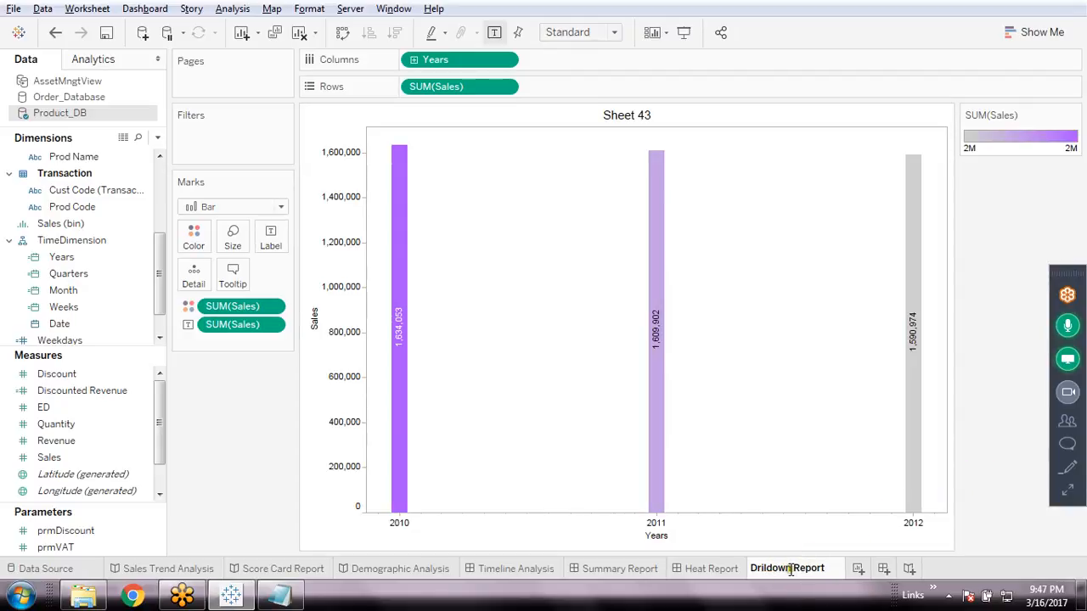
mouse_move(790, 571)
left_click(990, 506)
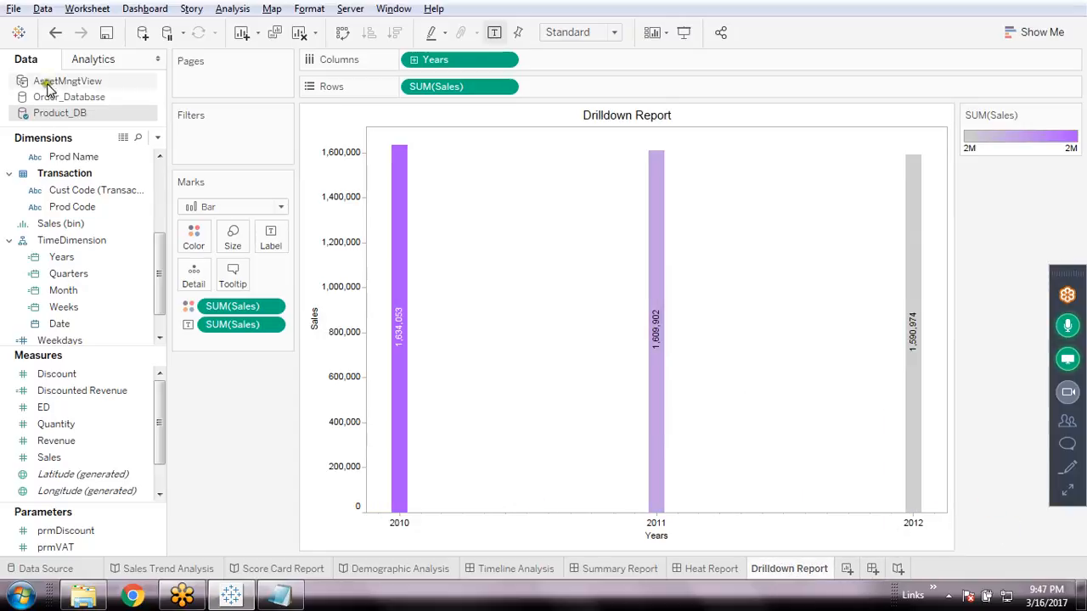
left_click(104, 32)
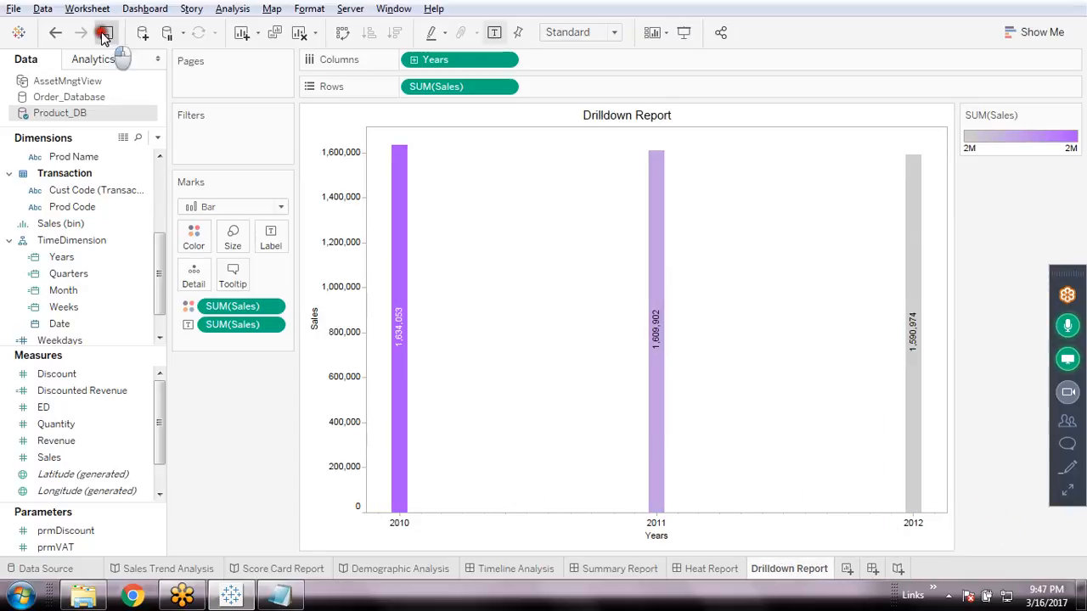
View the Drilldown Report in presentation mode and check the available options for the 2010 bar.
left_click(688, 36)
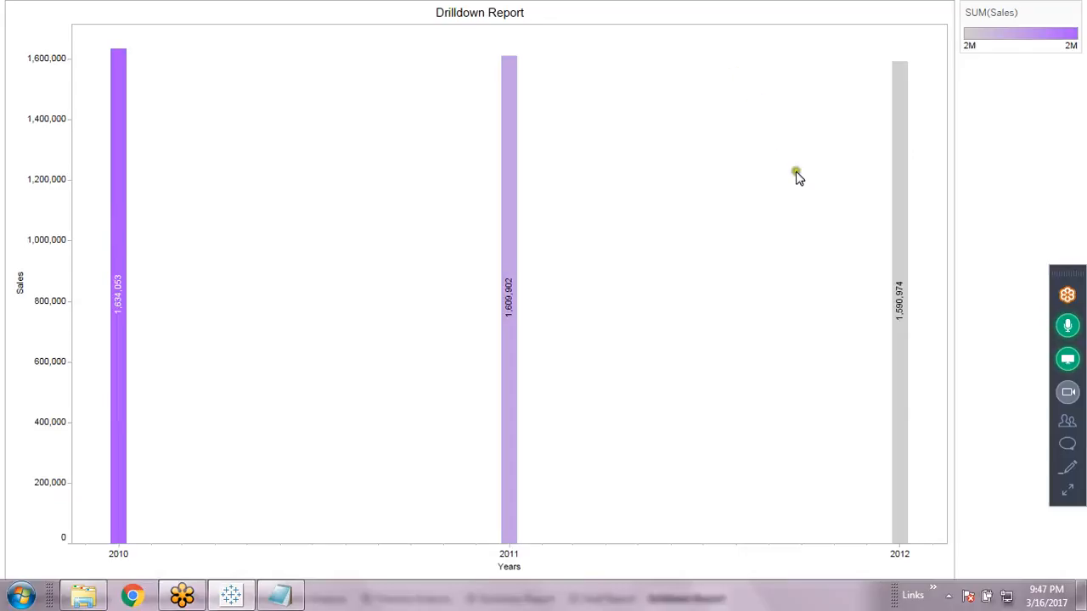
left_click(985, 246)
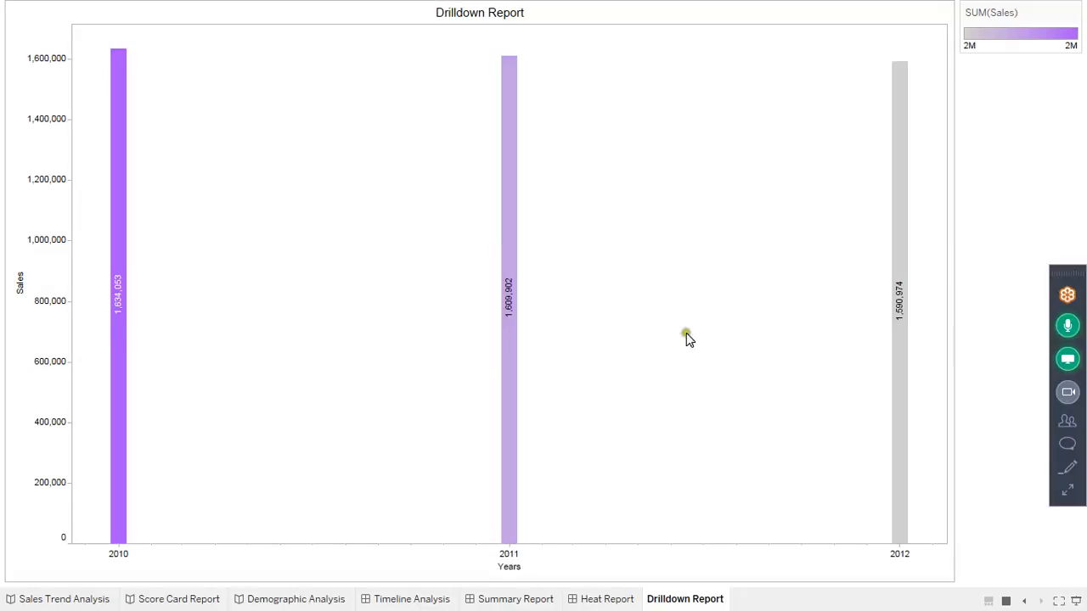
left_click(121, 205)
right_click(123, 207)
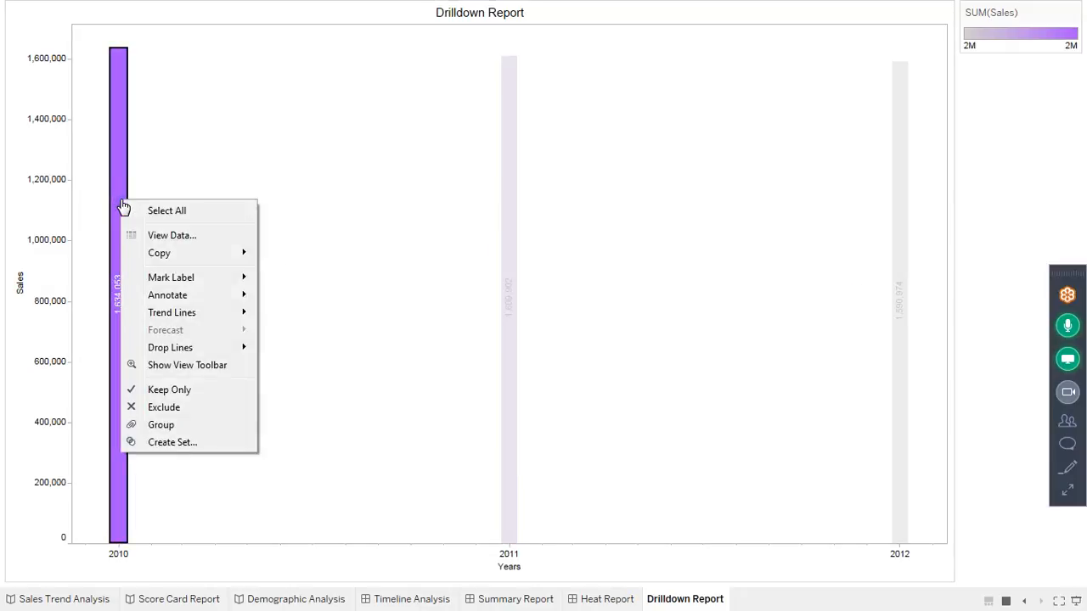
left_click(288, 140)
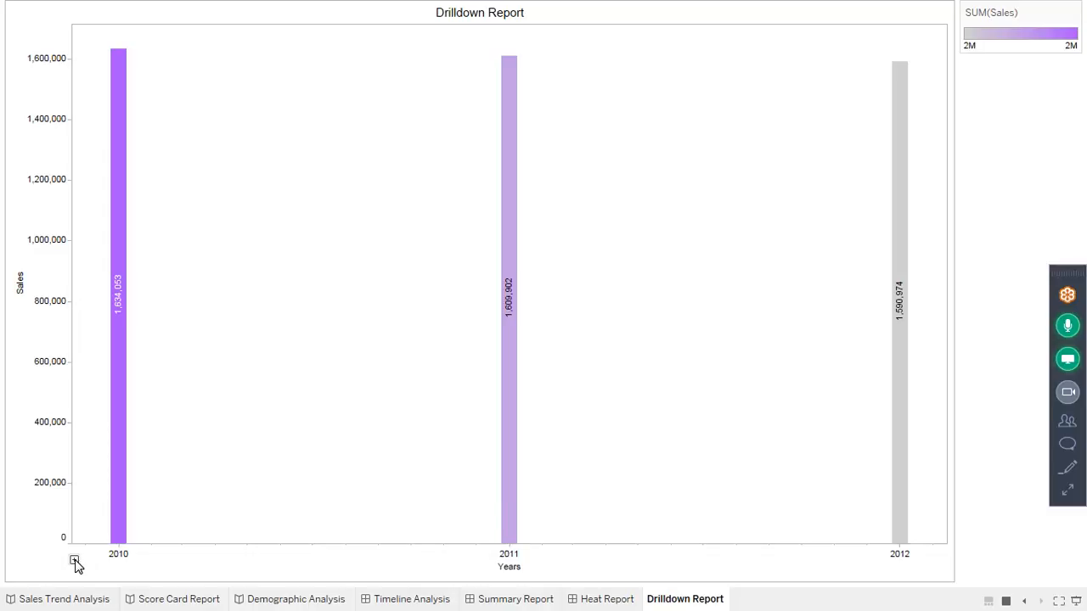
Drill down the time hierarchy on the chart's horizontal axis from Years through Quarters, Month and Weeks to Date.
left_click(74, 561)
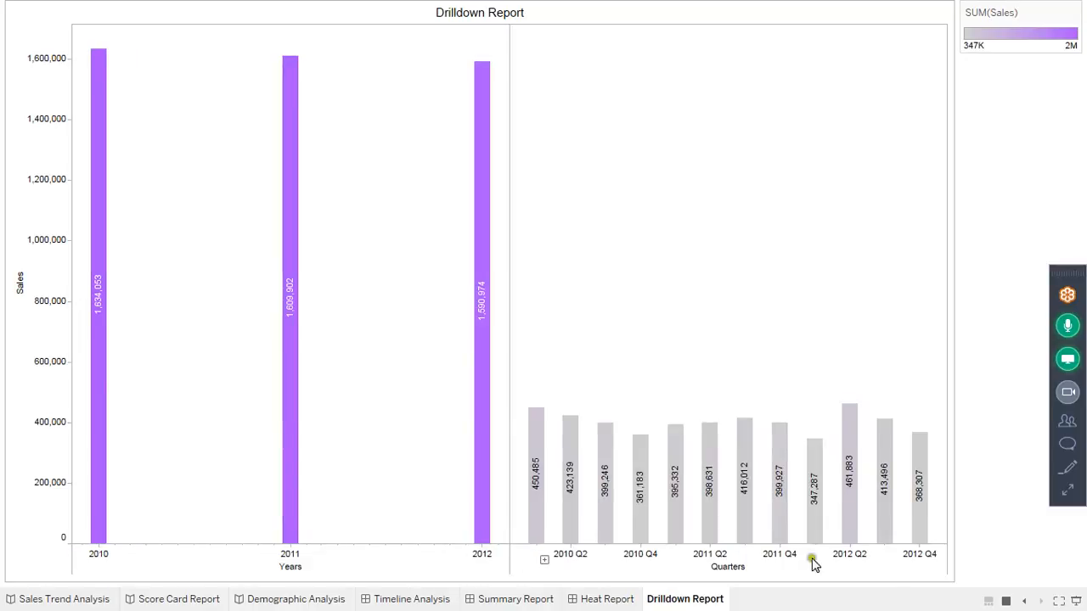
left_click(544, 561)
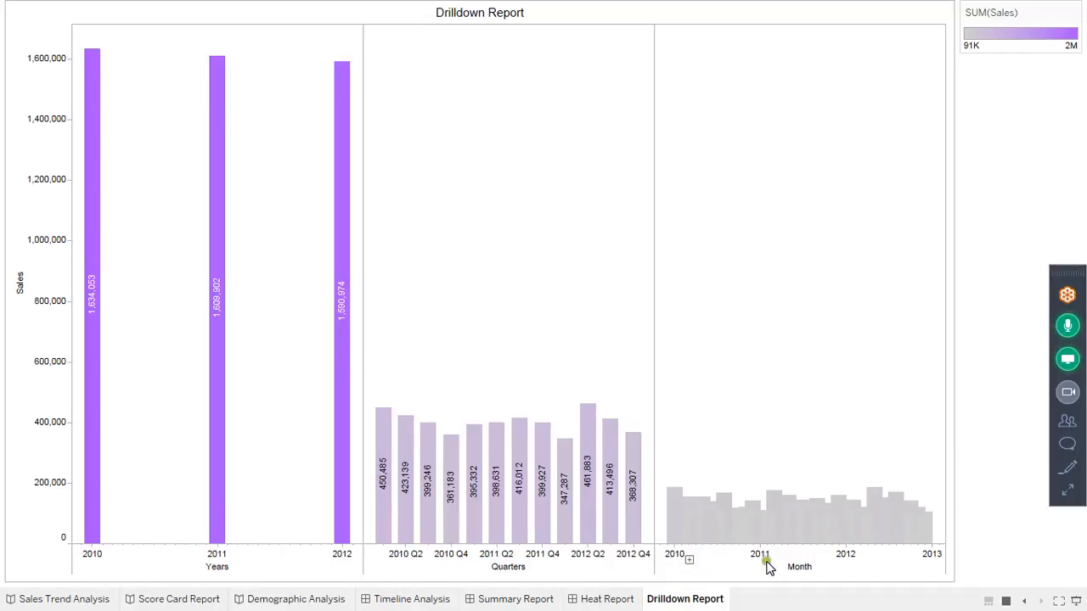
left_click(690, 561)
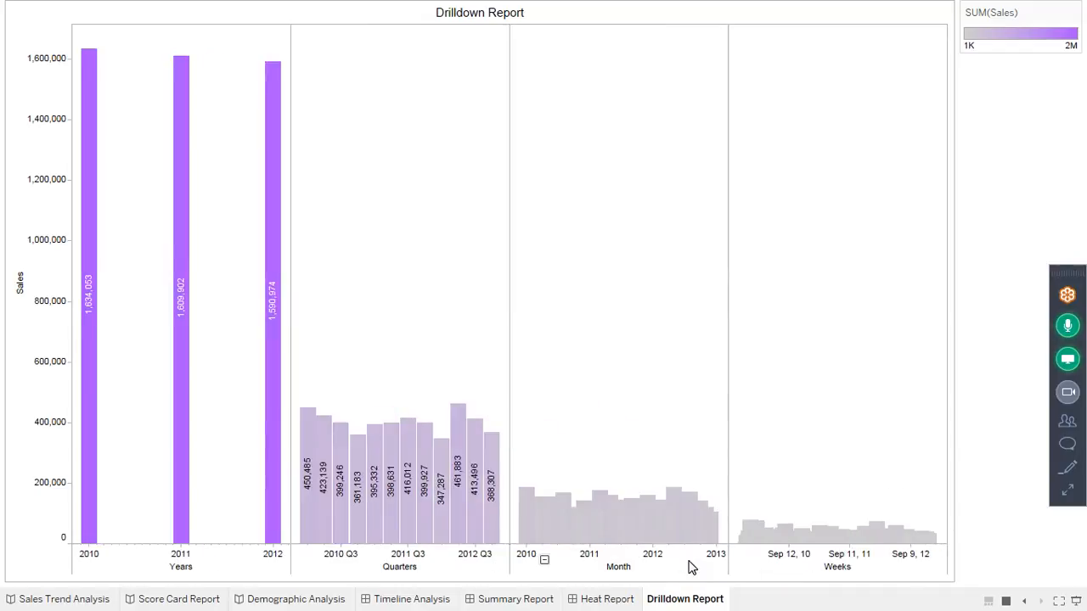
left_click(765, 561)
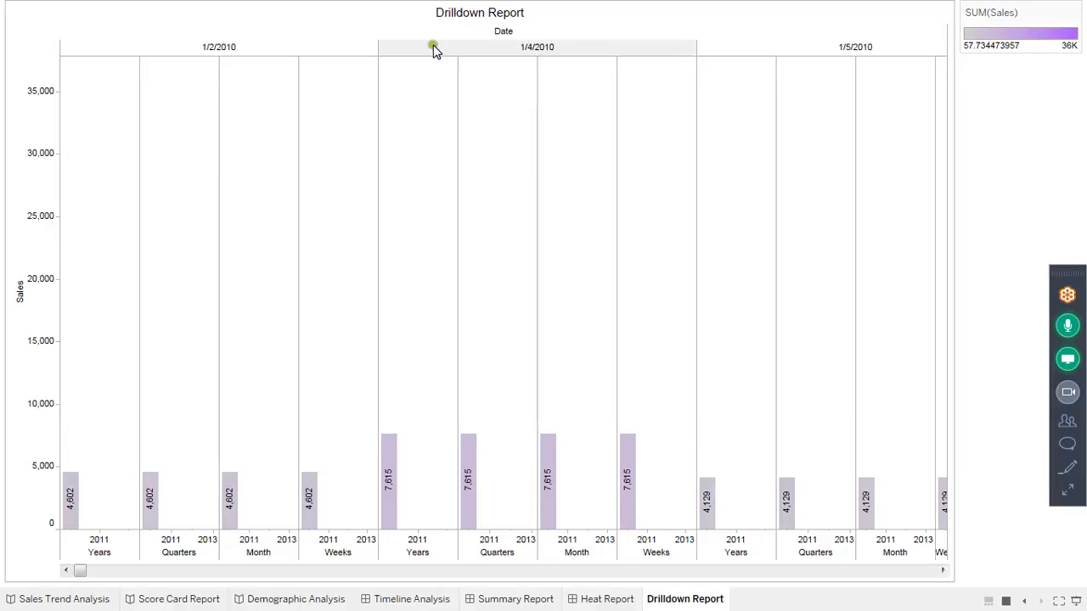
Examine the Sales marks for the dates 1/2/2010, 1/4/2010 and 1/5/2010, and return to the editing view.
left_click(209, 49)
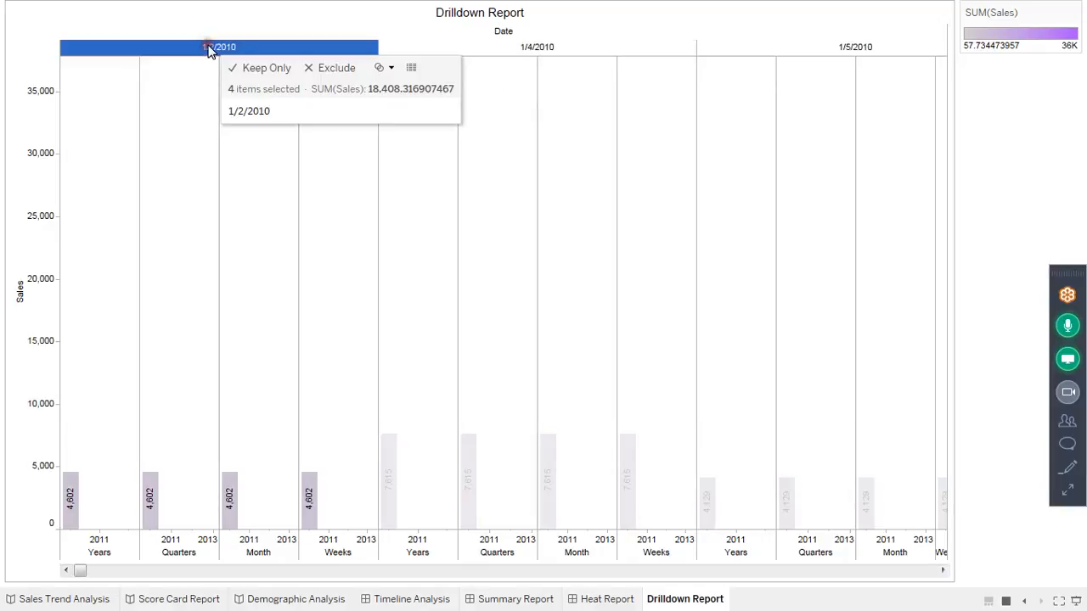
left_click(540, 45)
left_click(818, 49)
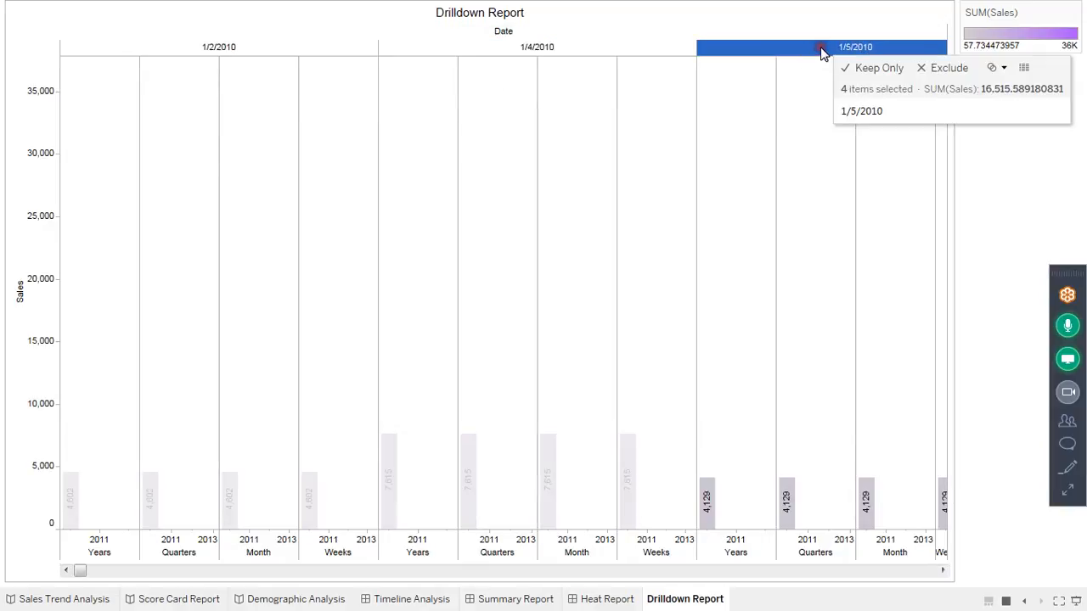
left_click(533, 50)
left_click(533, 50)
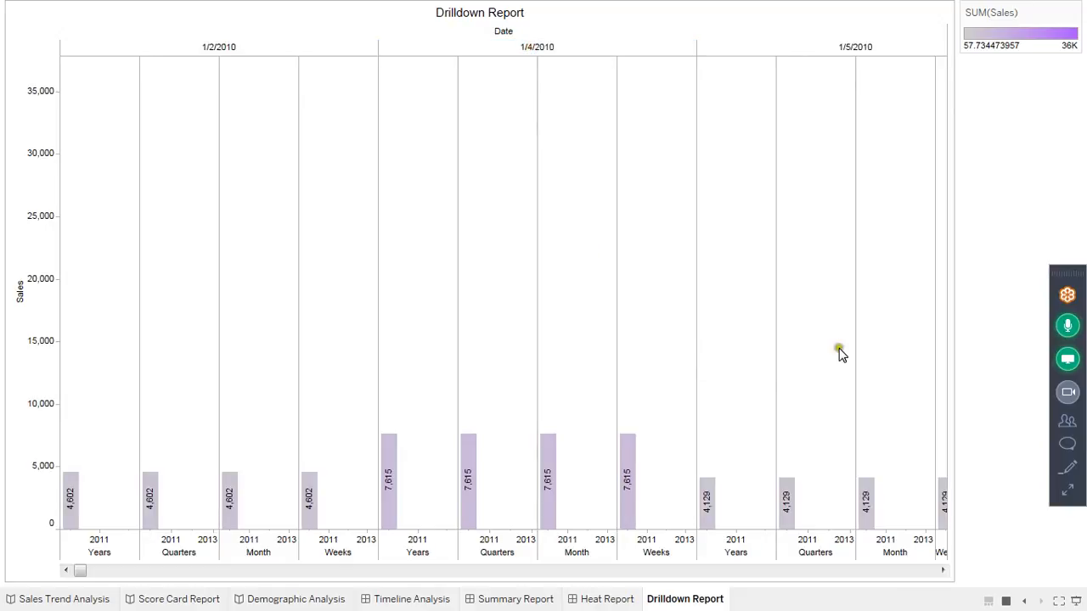
key("Escape")
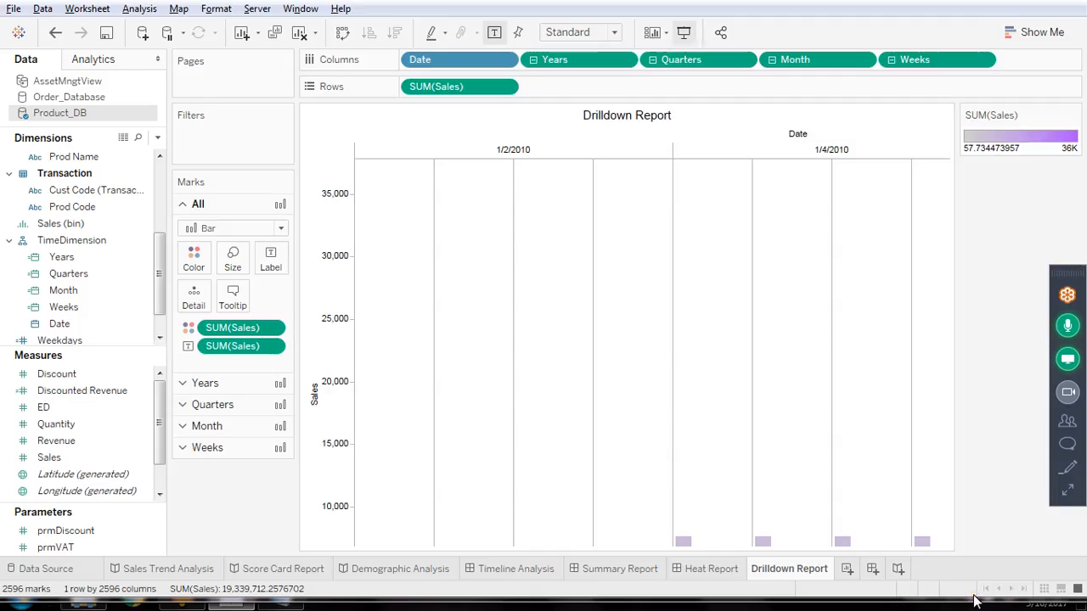
key("super")
left_click(949, 596)
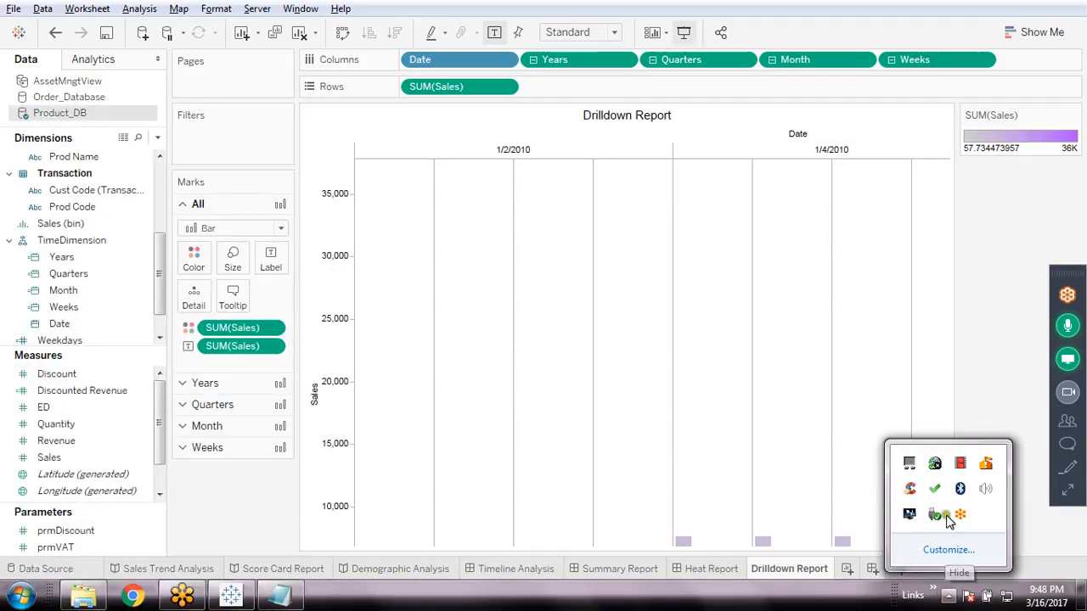